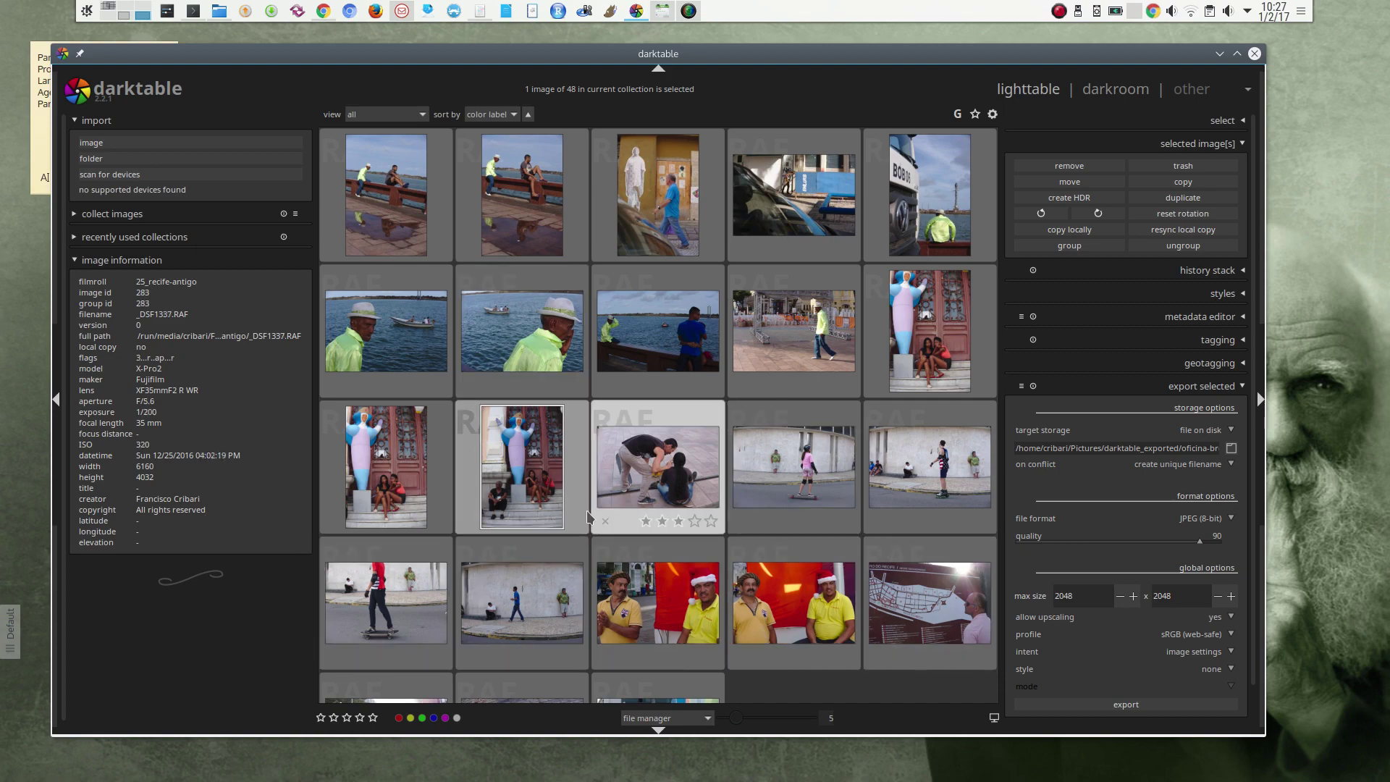
Step: Open the photo of the statue on the steps in the darkroom
double_click(532, 471)
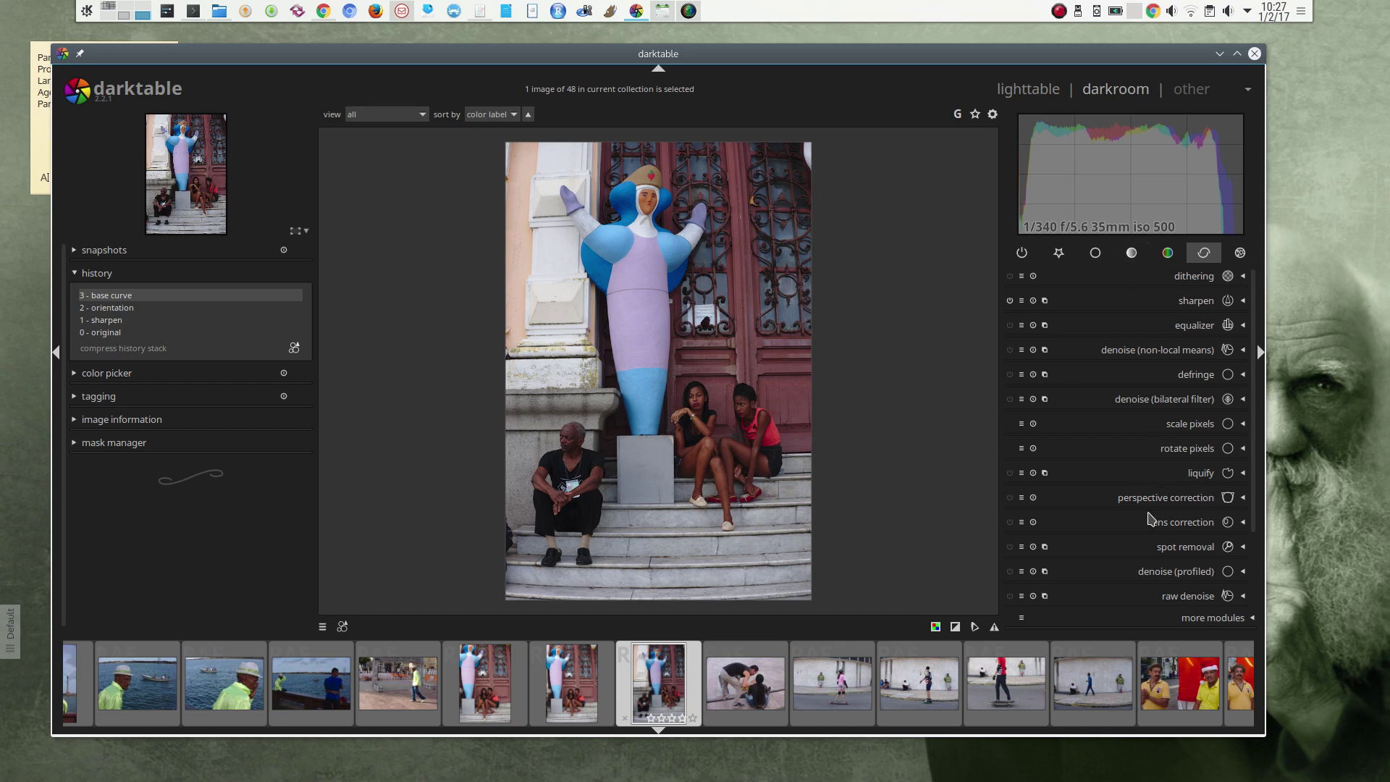
Step: Apply the Fujifilm 35mm f/2 lens correction preset to the statue photo
left_click(1021, 522)
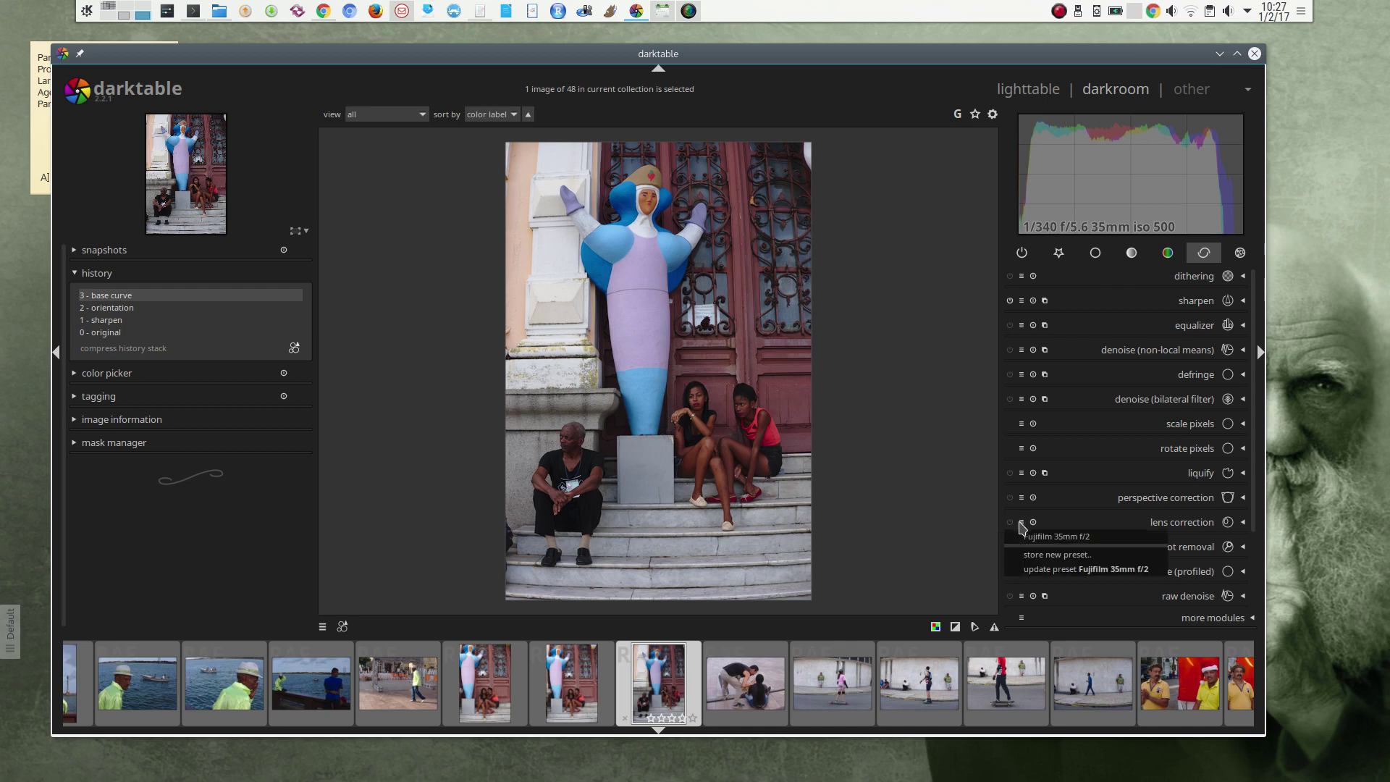
left_click(1042, 534)
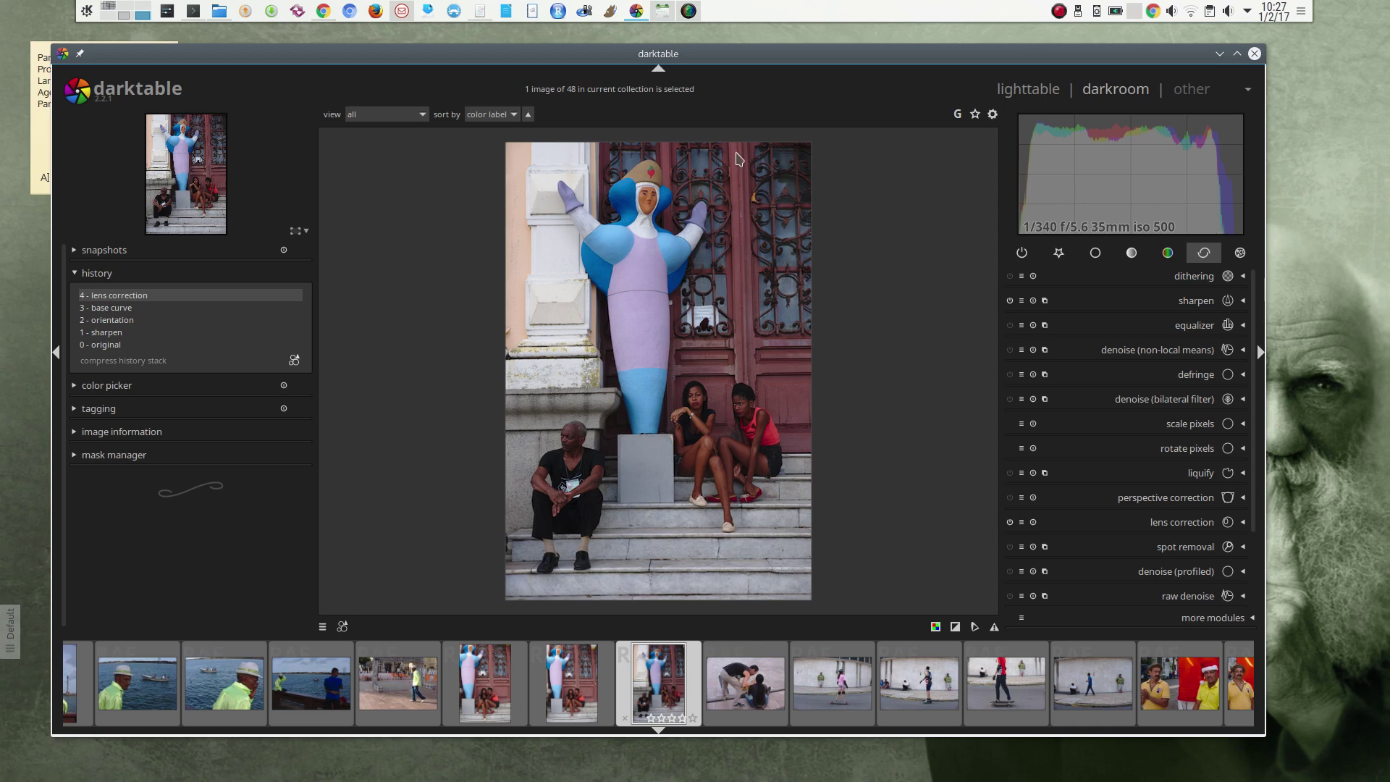
Step: Compare the photo at the base curve step without correction, then restore the lens correction step
left_click(132, 309)
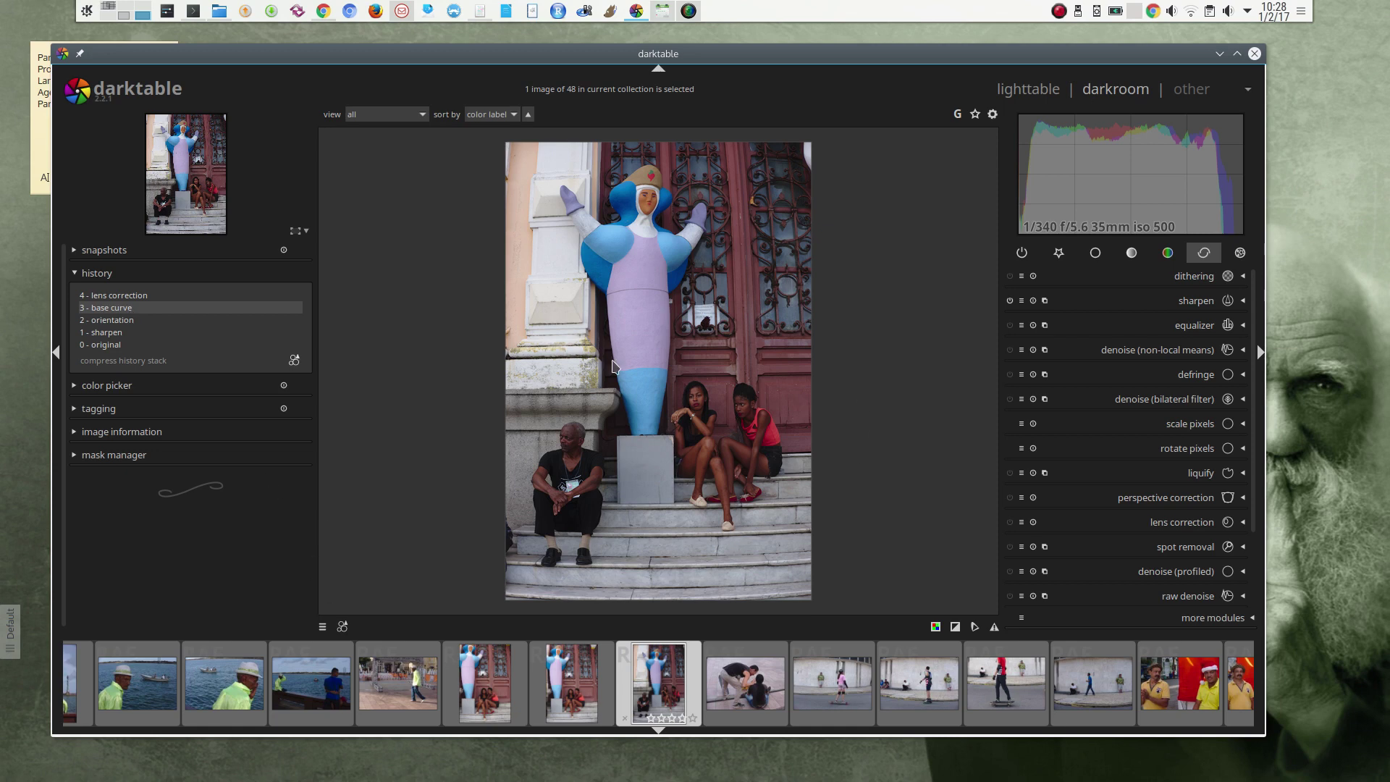
left_click(120, 296)
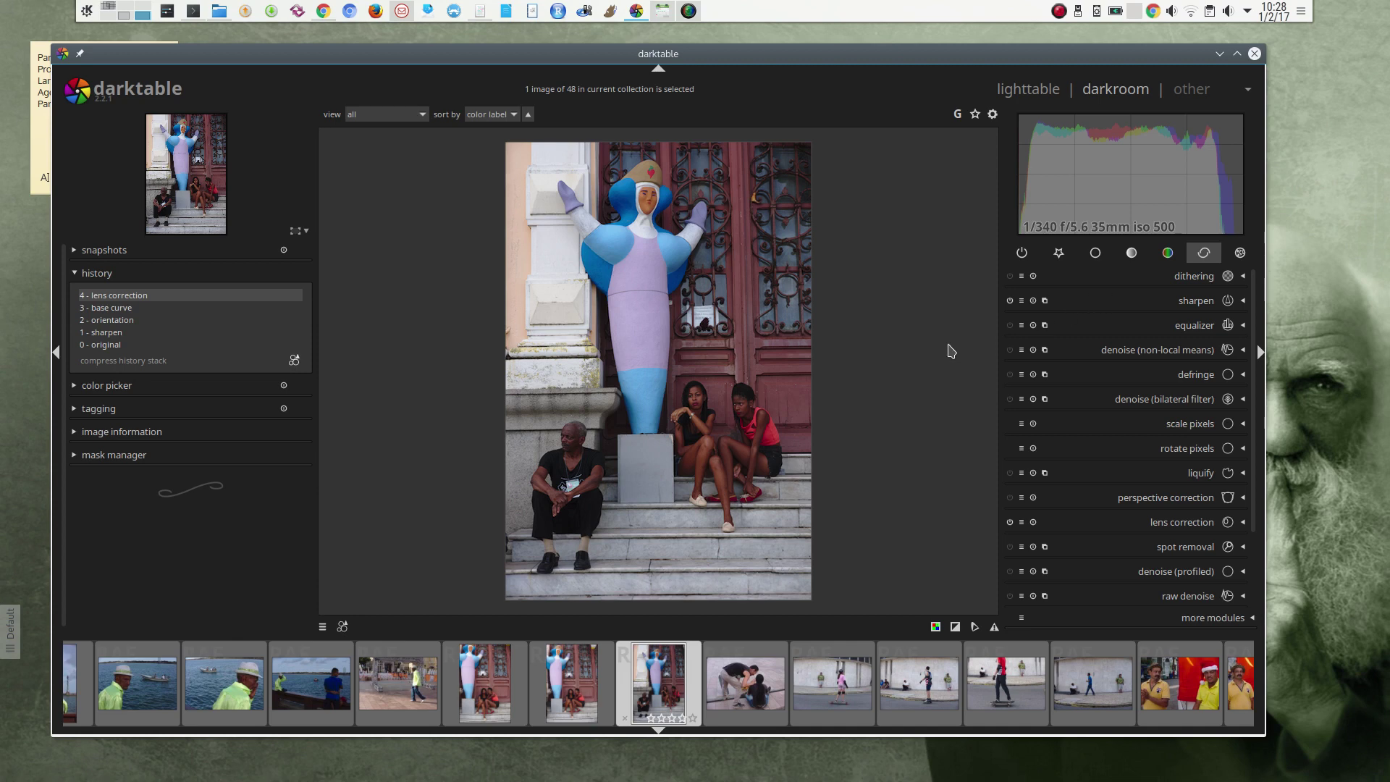
Step: Switch to desktop 5 and scroll the '35mm f/2 WR optical distortion in RAW' thread to the first test photo
mouse_move(1387, 2)
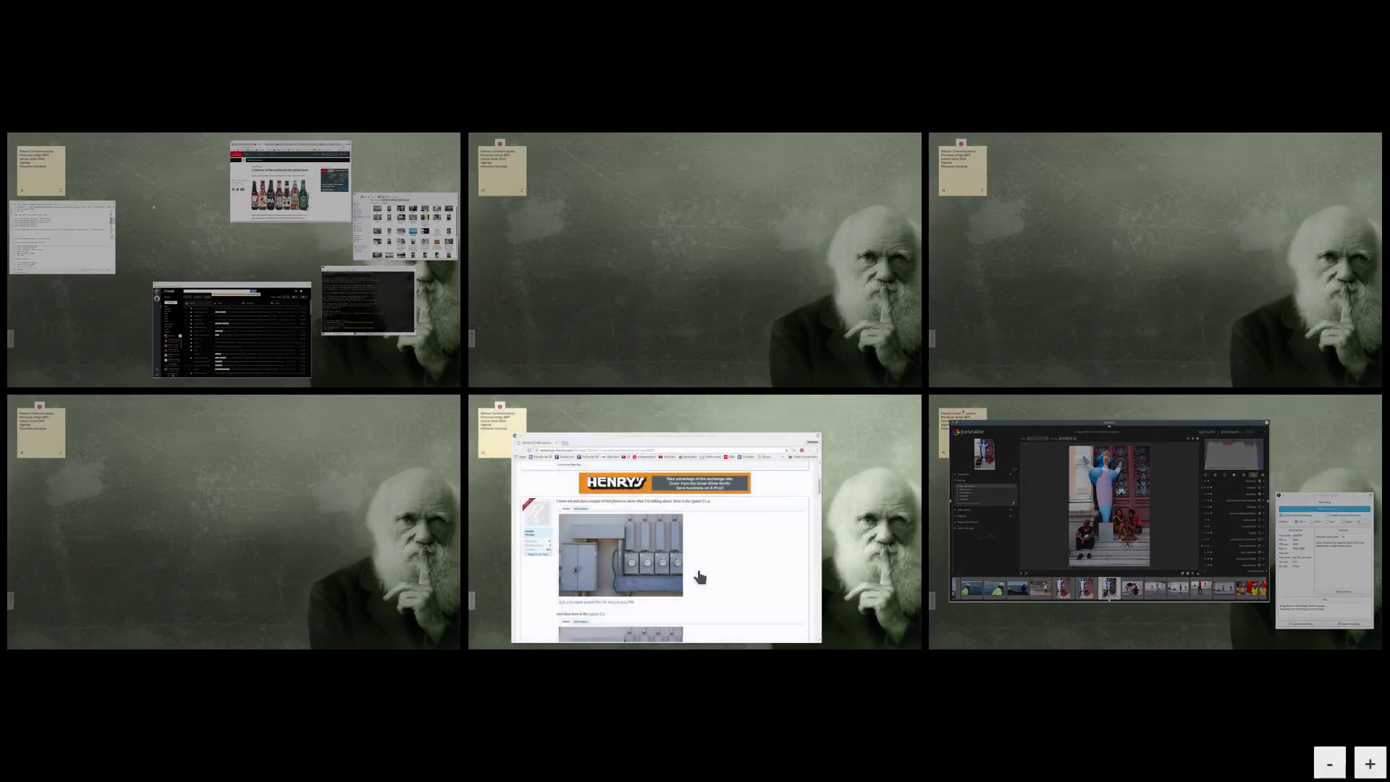
left_click(698, 572)
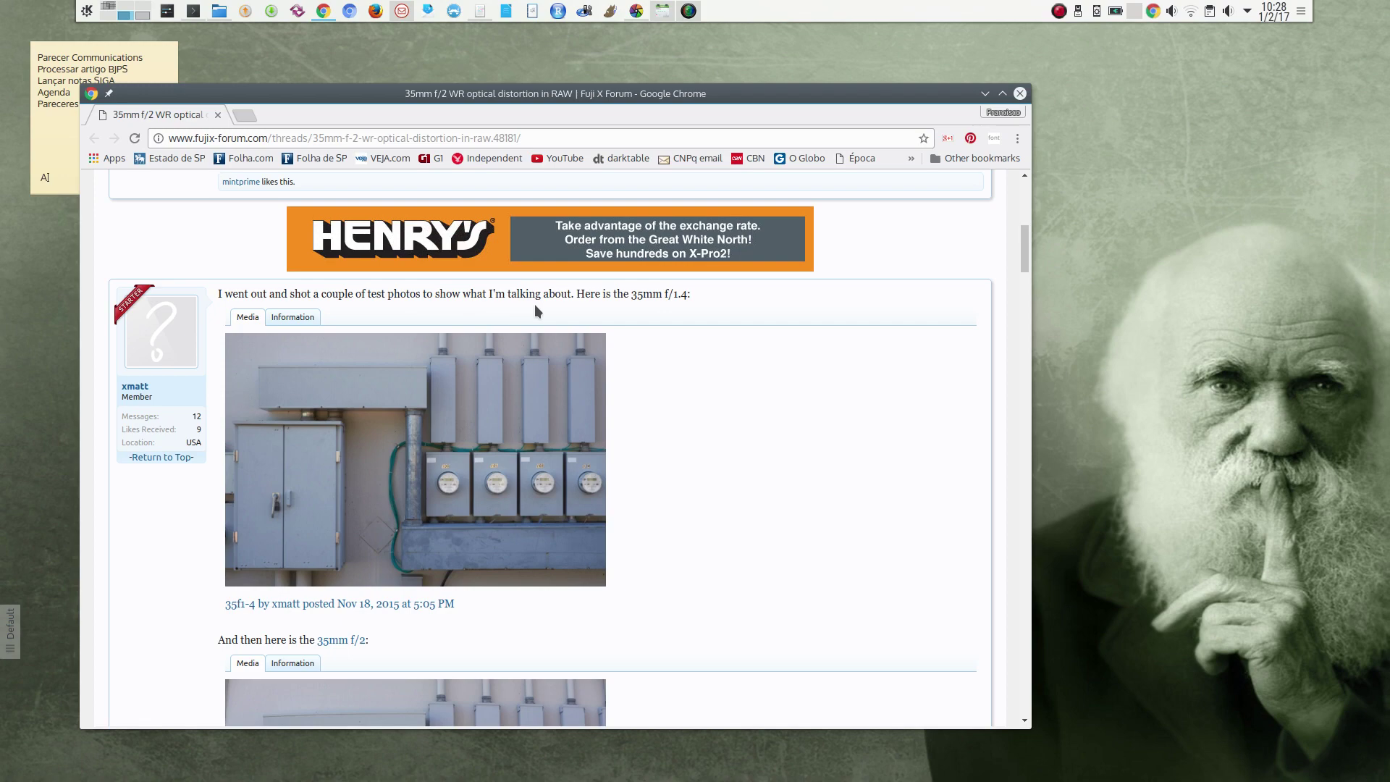
scroll(748, 377, "up", 7)
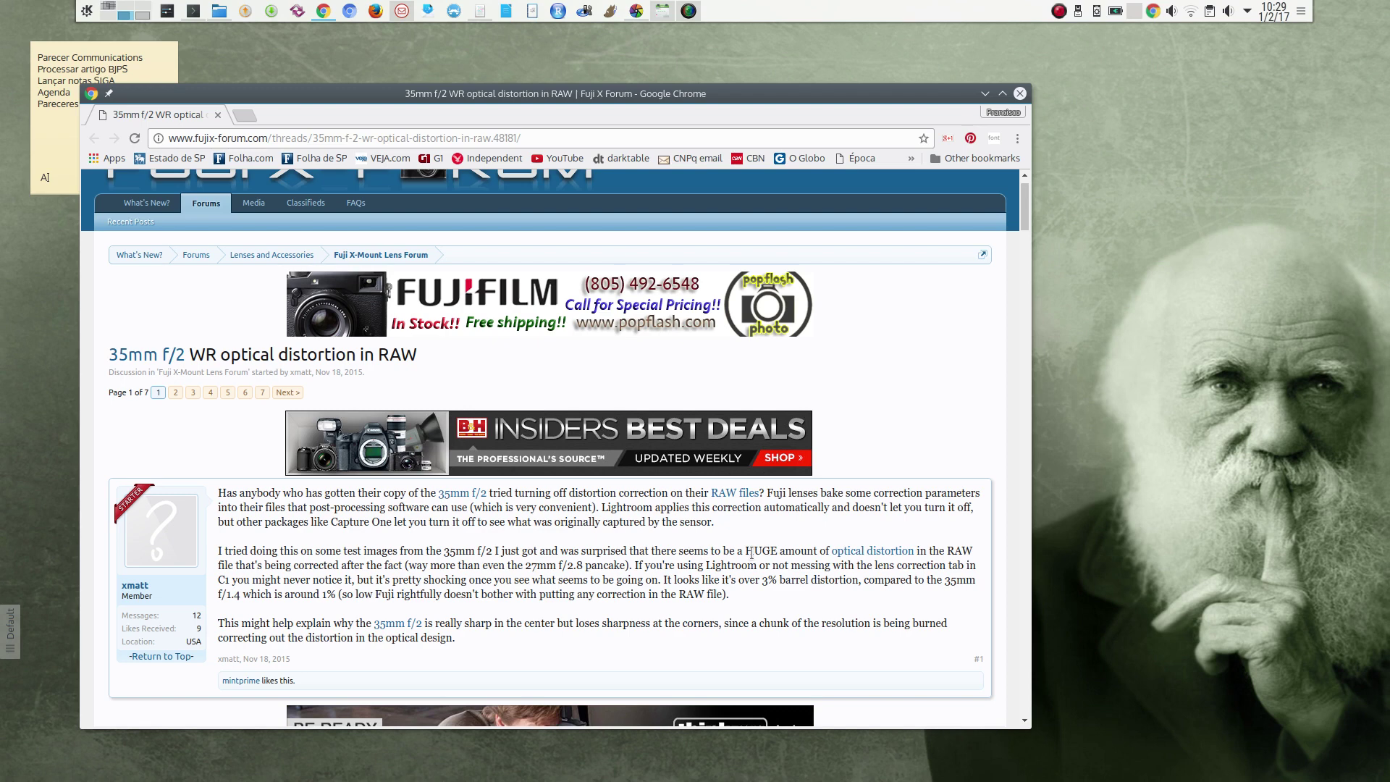
scroll(750, 554, "down", 3)
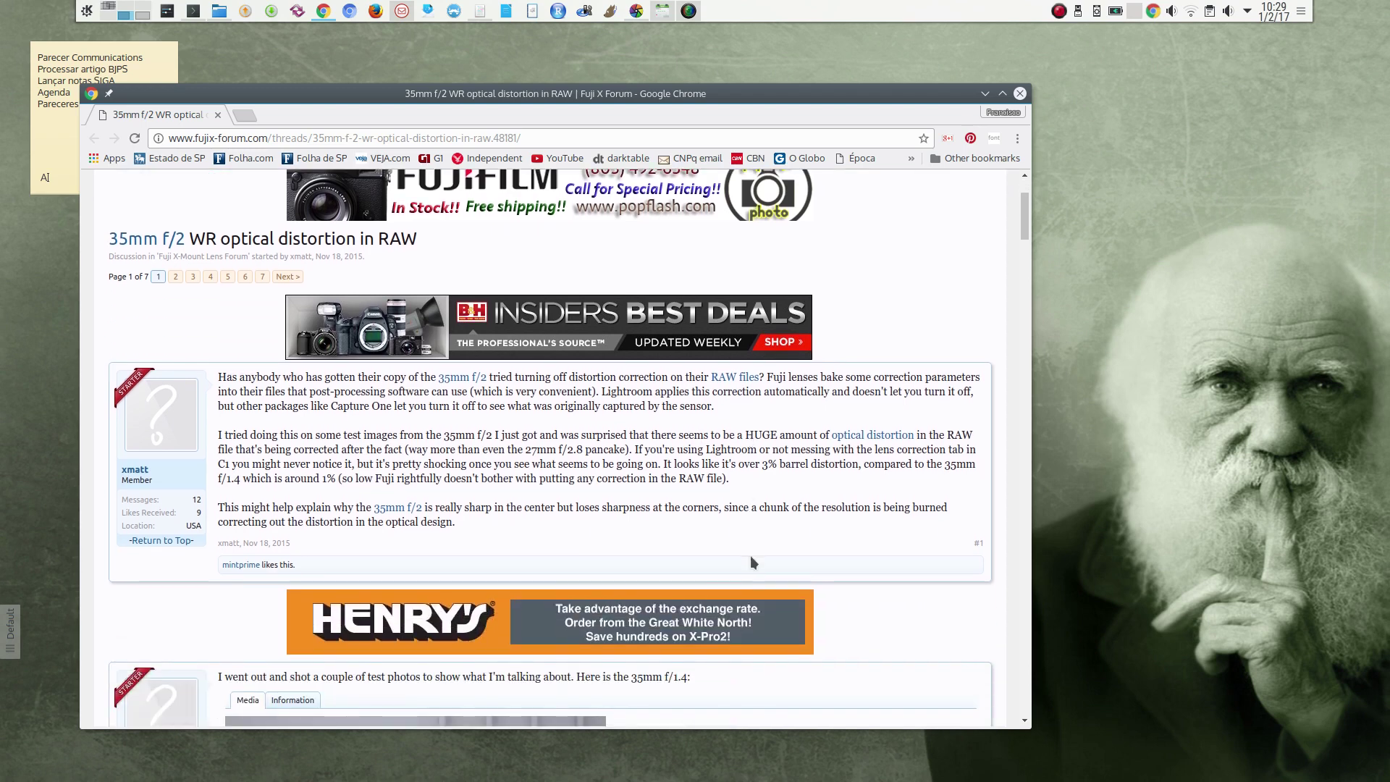
scroll(750, 554, "down", 5)
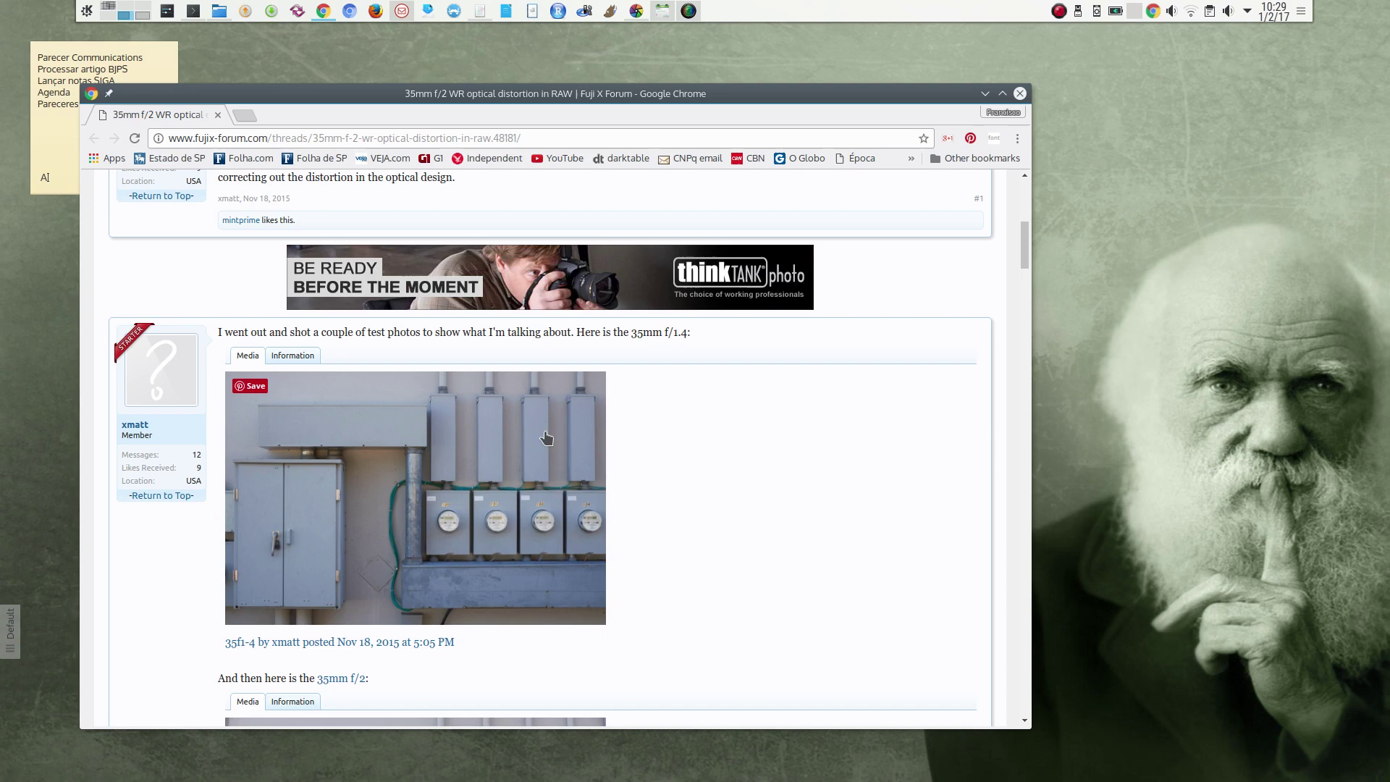
Step: Scroll back and forth to compare the thread's 35mm f/1.4 and f/2 test photos
scroll(814, 492, "down", 5)
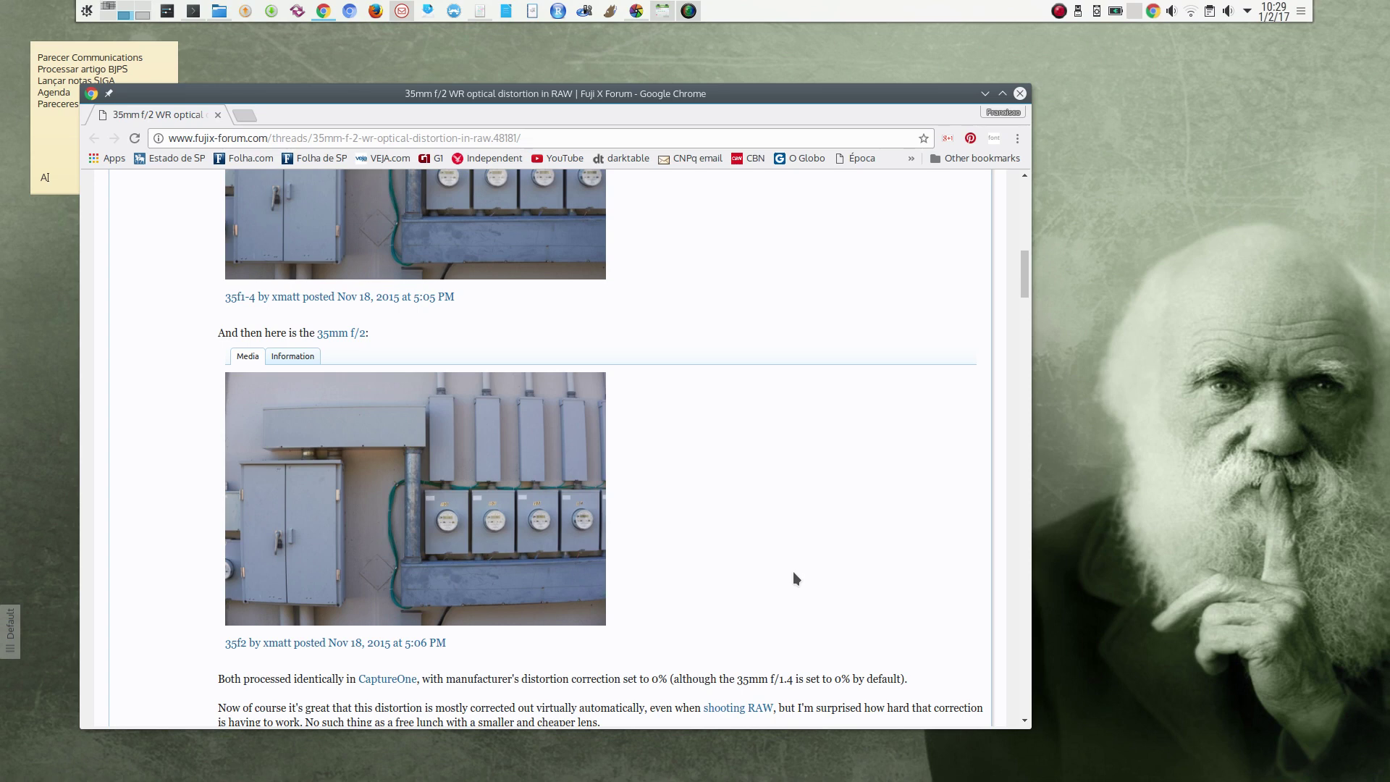
scroll(794, 574, "up", 2)
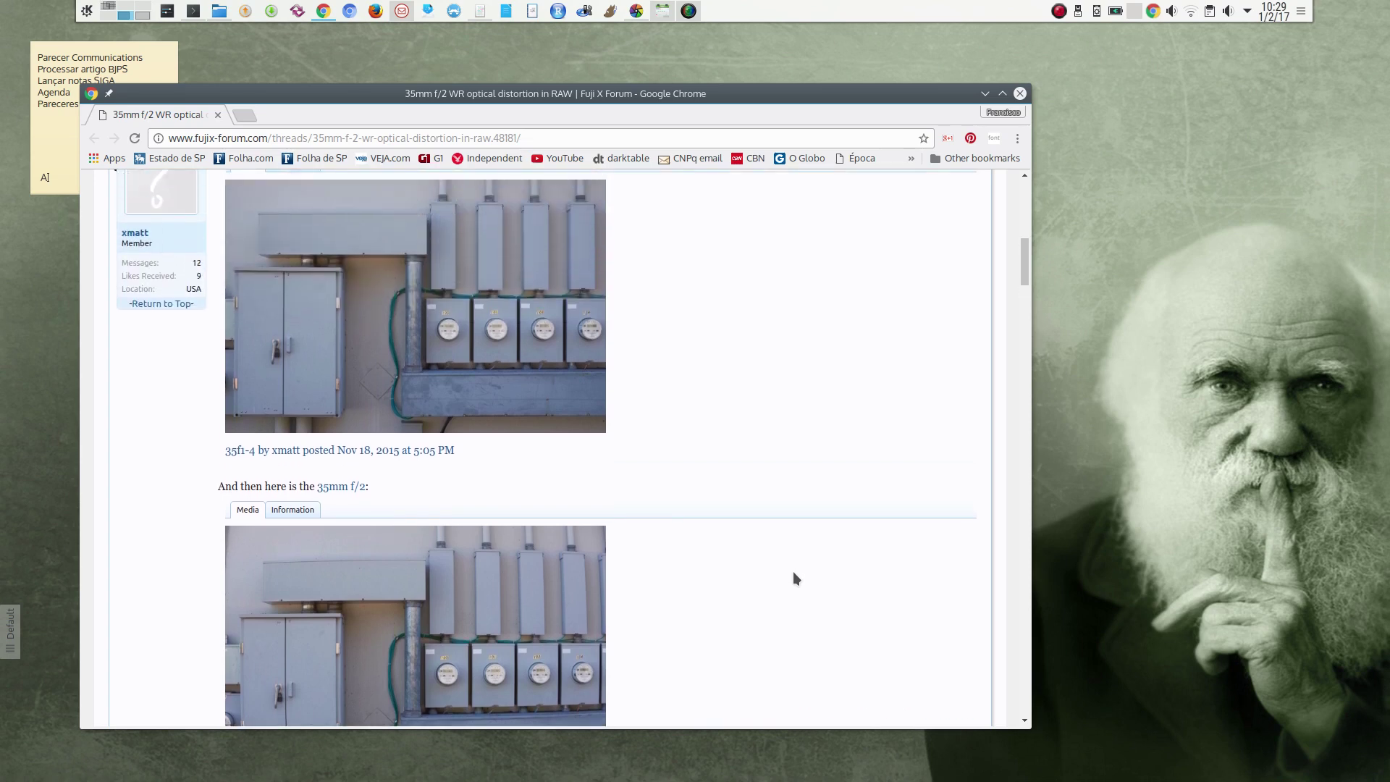
scroll(793, 572, "down", 2)
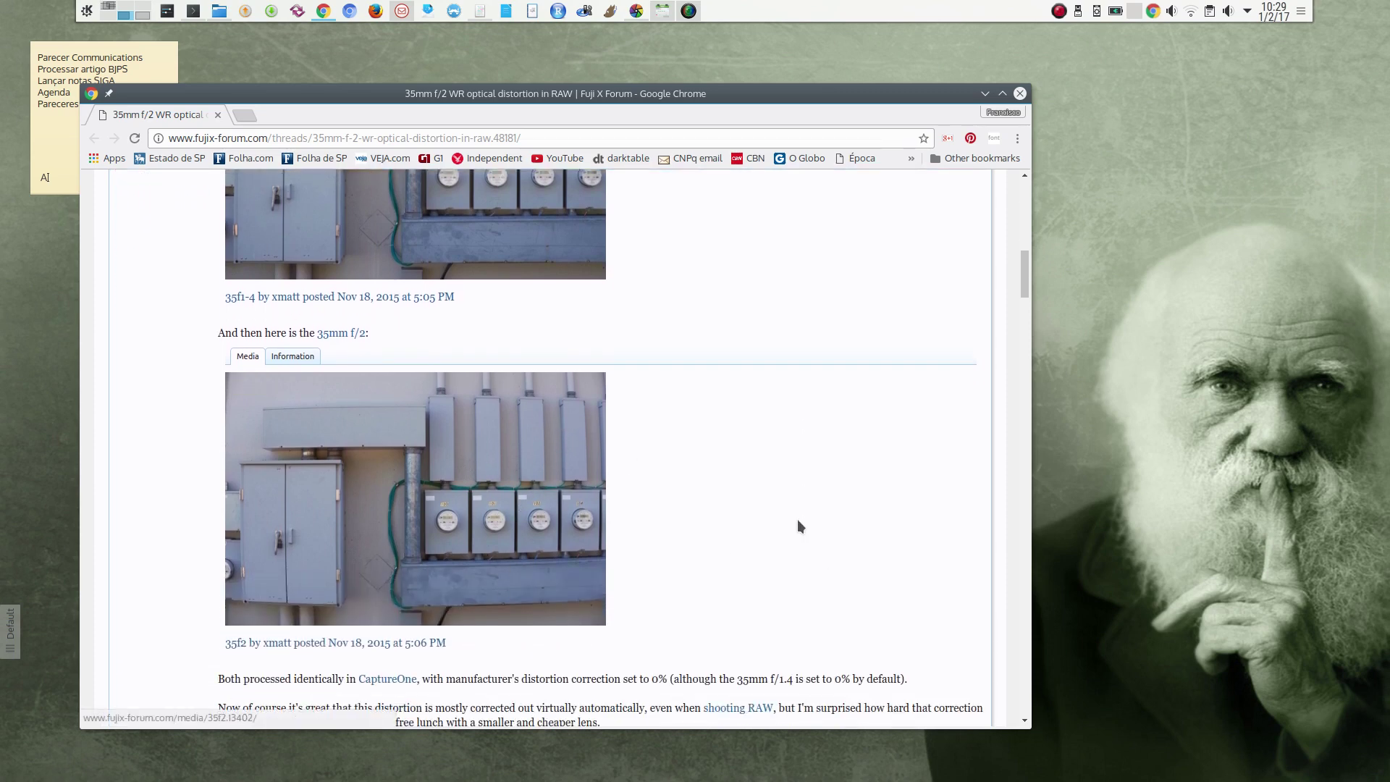
scroll(791, 515, "down", 2)
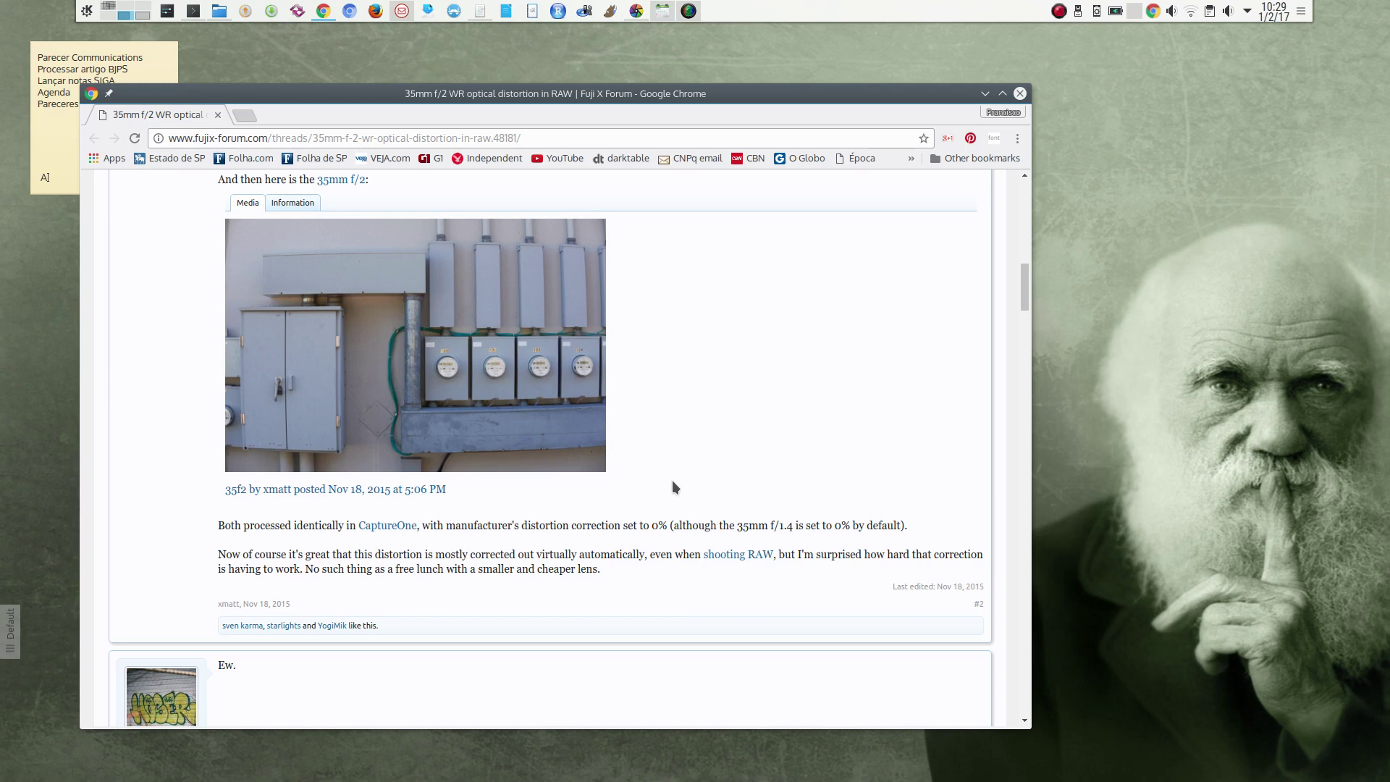
scroll(671, 484, "up", 6)
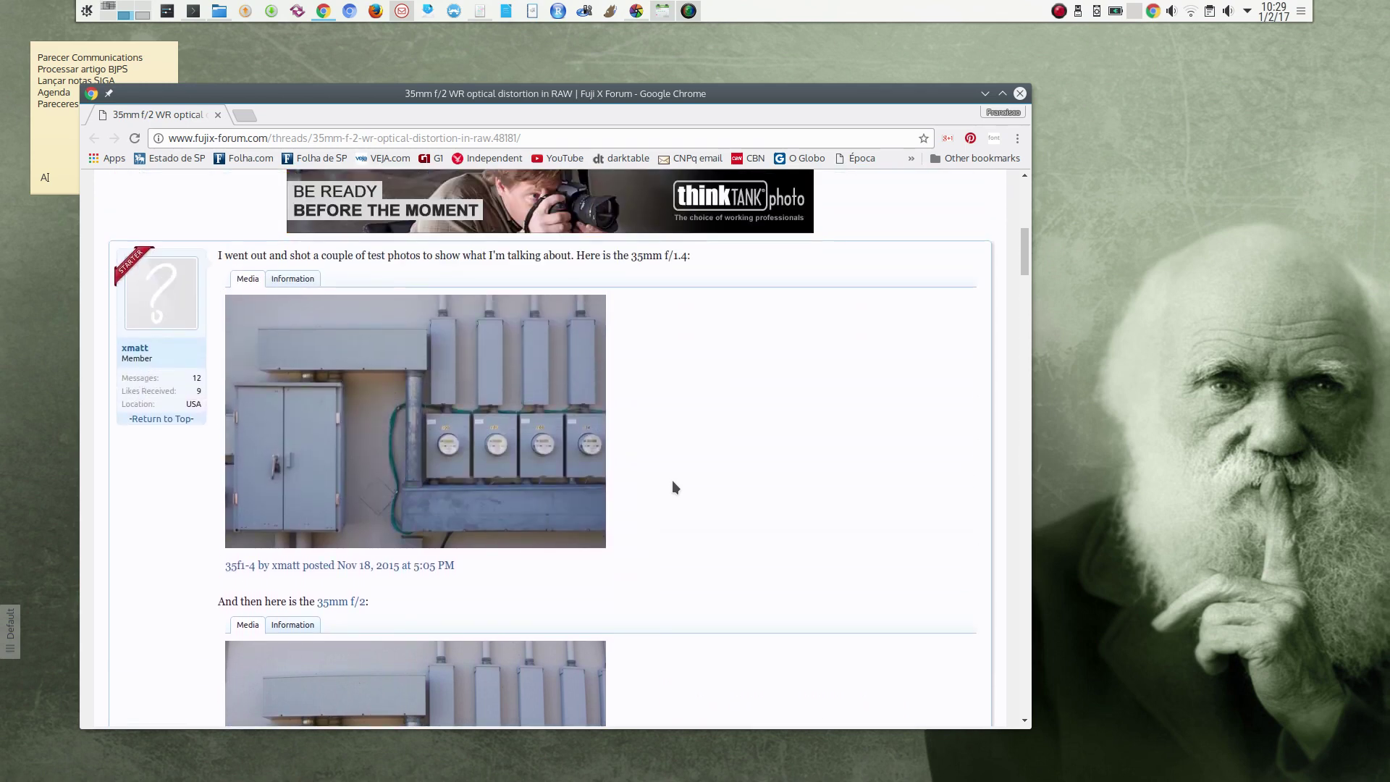
scroll(672, 484, "up", 2)
scroll(672, 487, "up", 3)
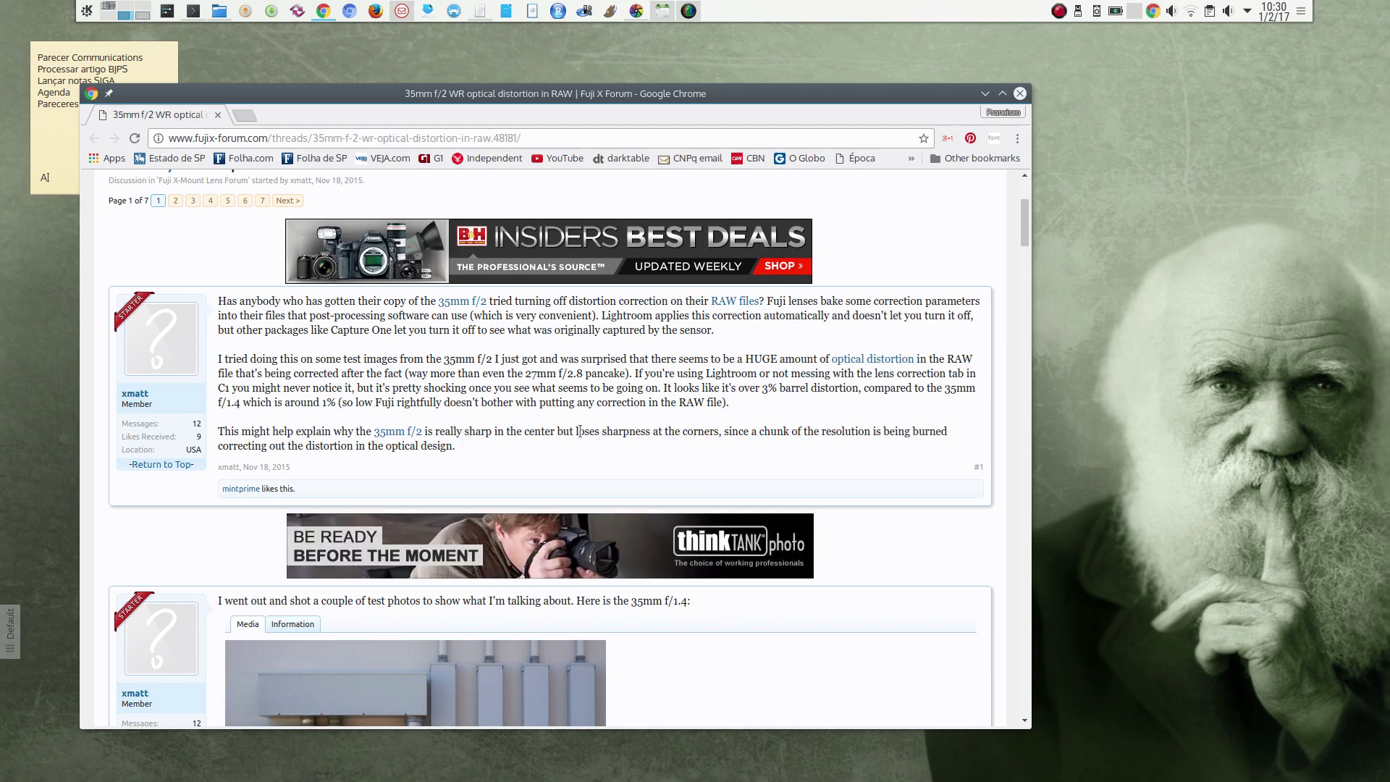
Step: Bring darktable's desktop forward from the all-desktops overview
key("ctrl+F8")
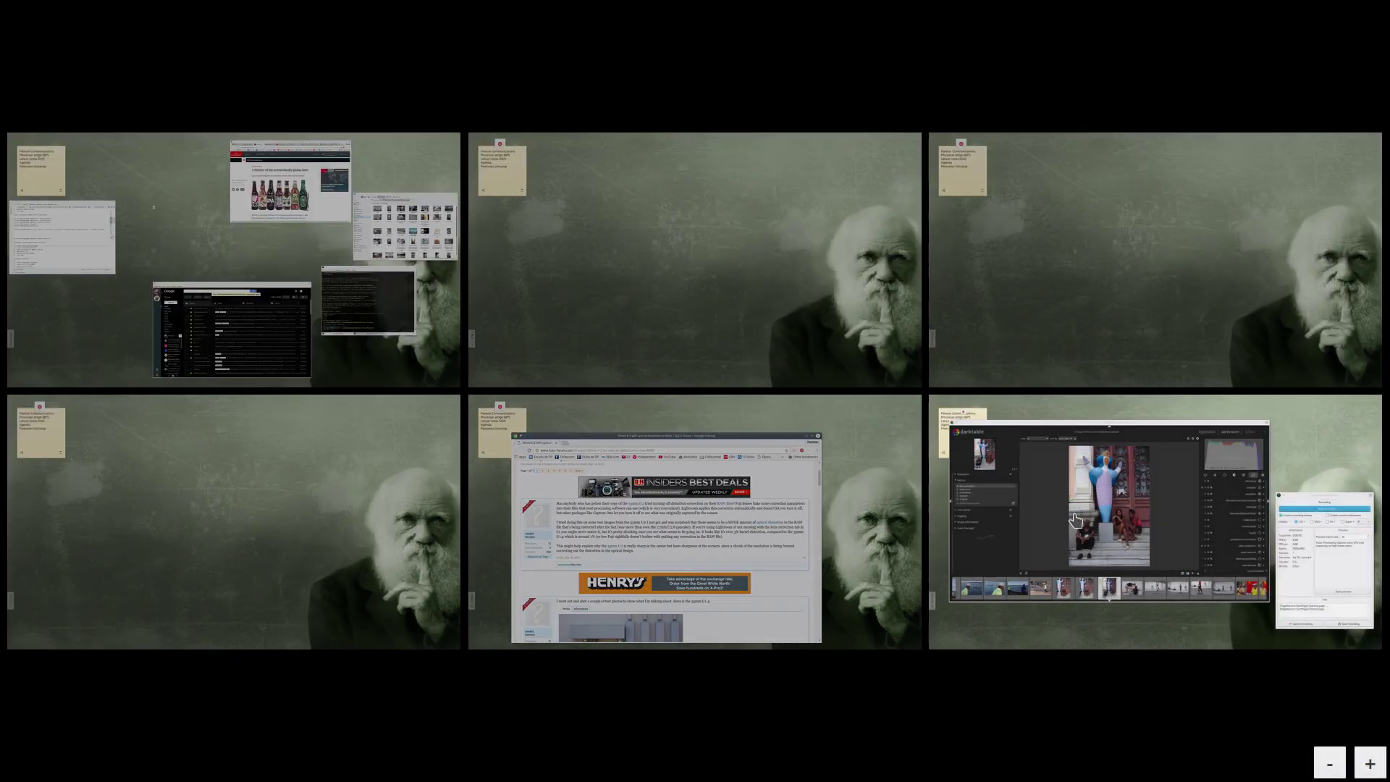
left_click(1075, 520)
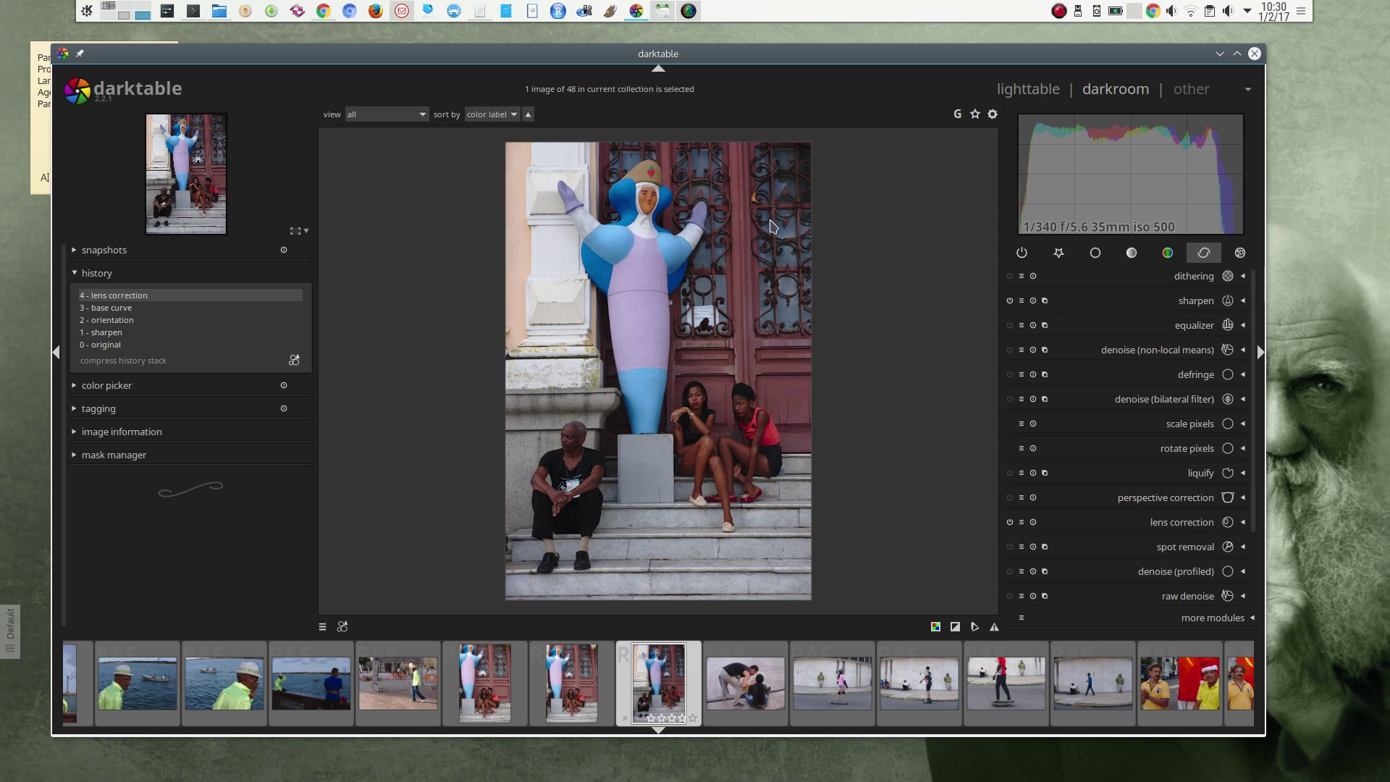
Step: Draw a closed path mask around the doorway to the right of the statue
left_click(127, 456)
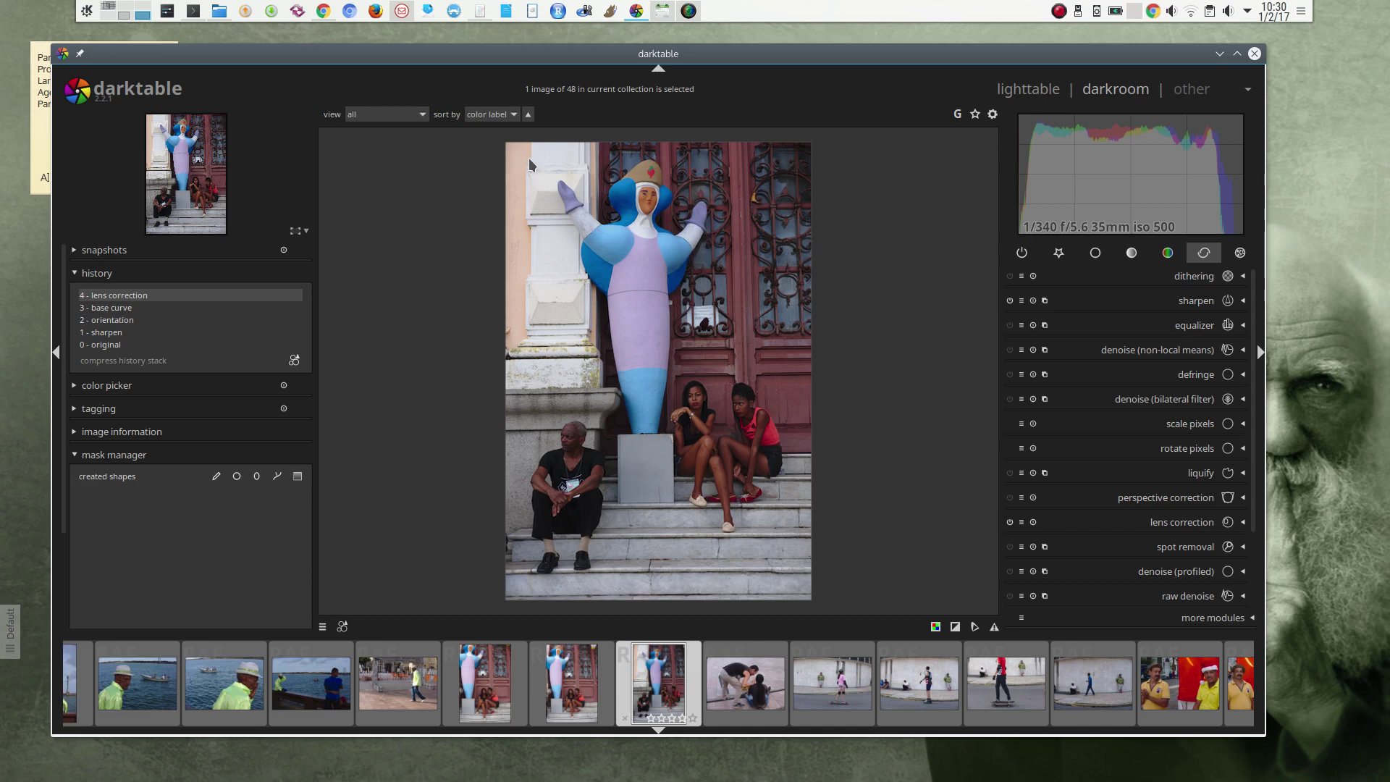
left_click(277, 478)
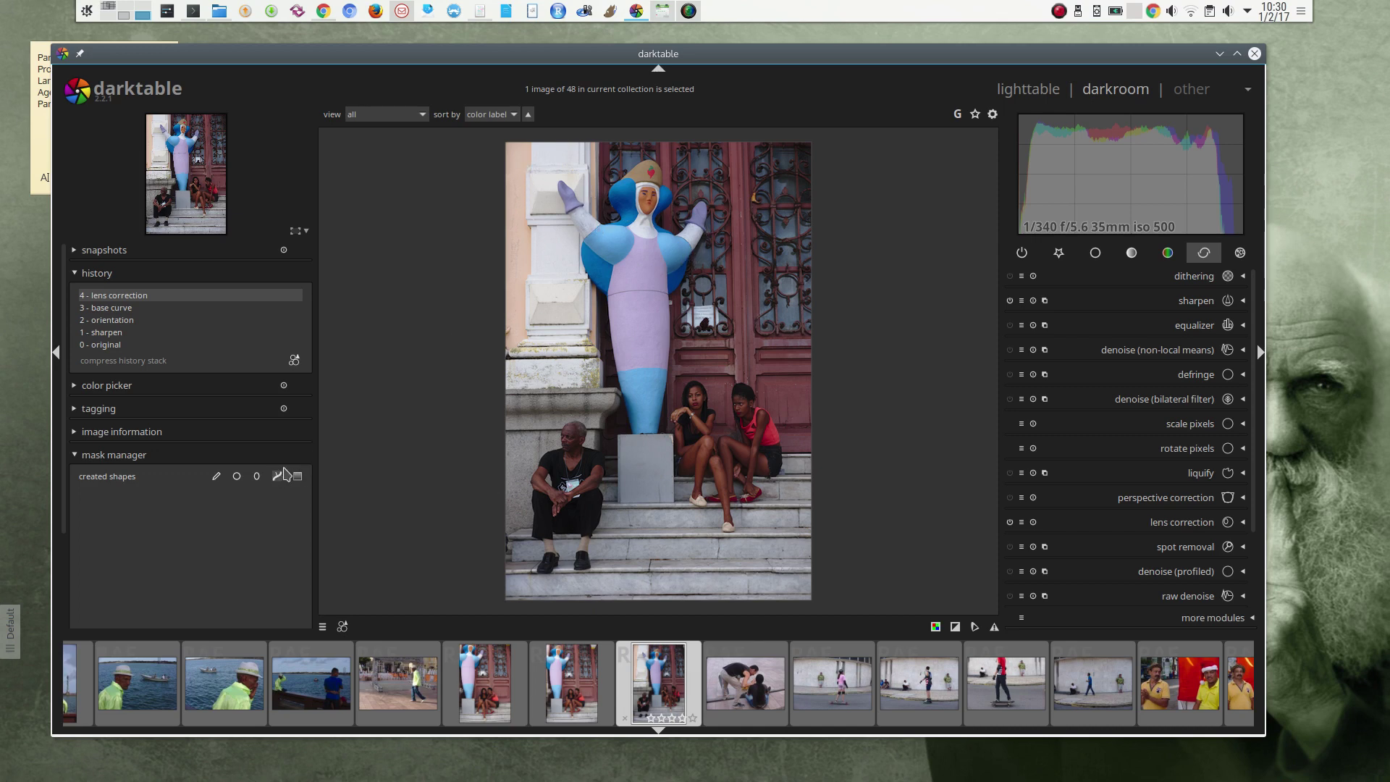
left_click(749, 143)
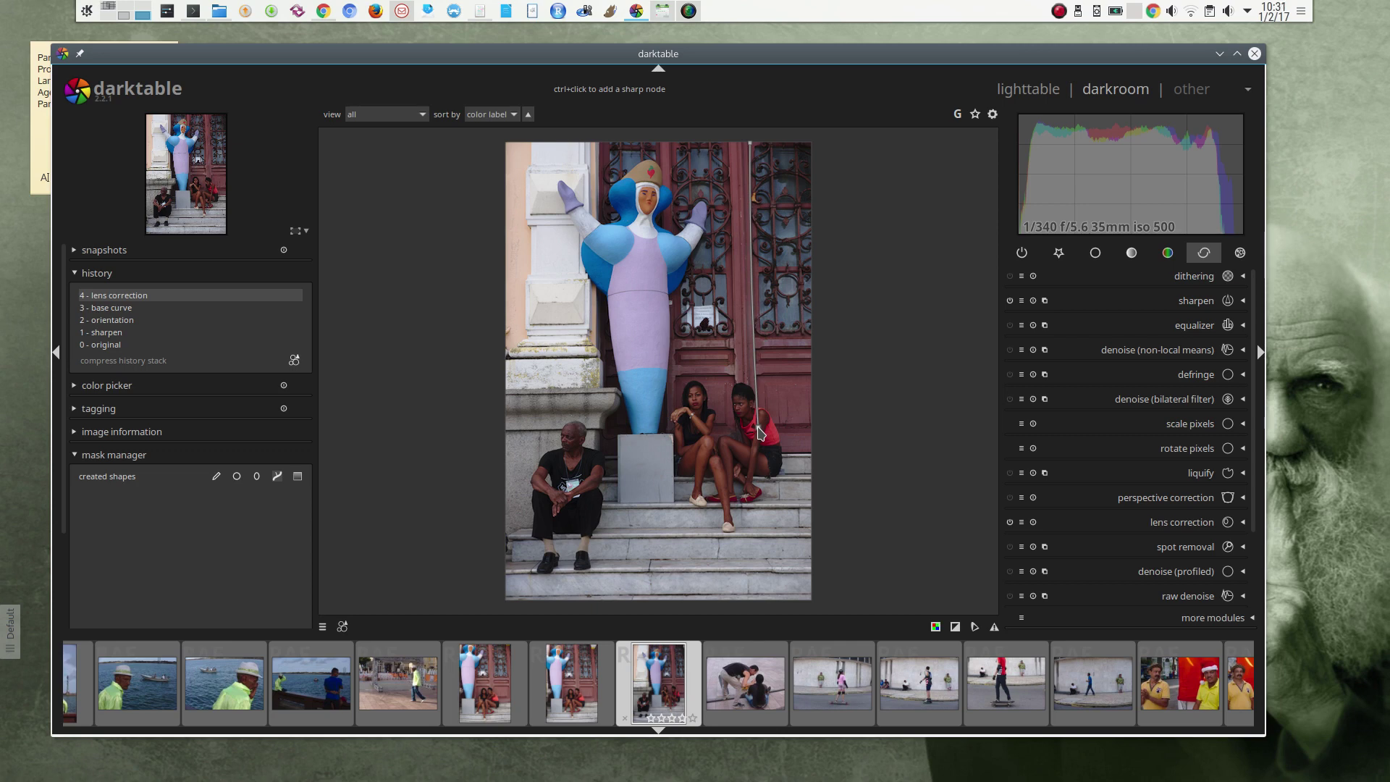
left_click(757, 428)
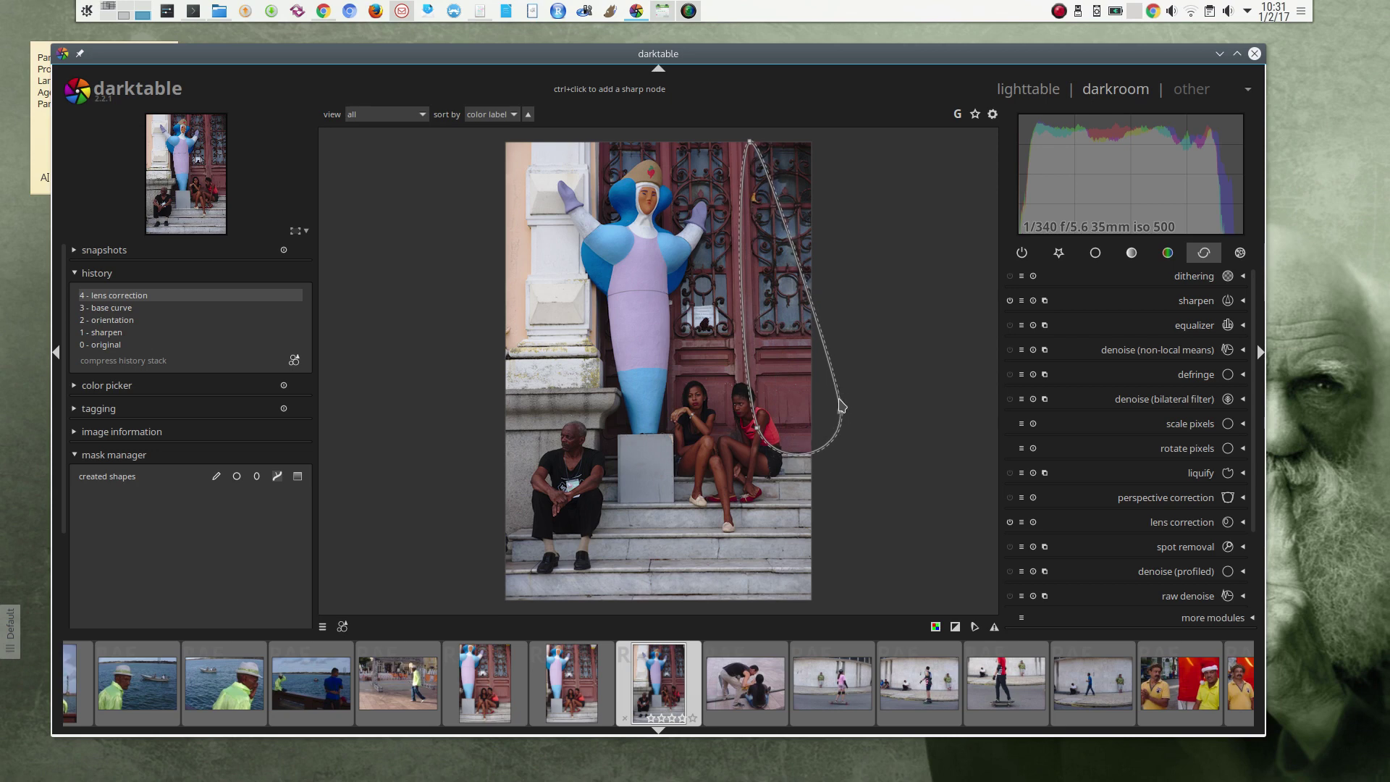
left_click(838, 420)
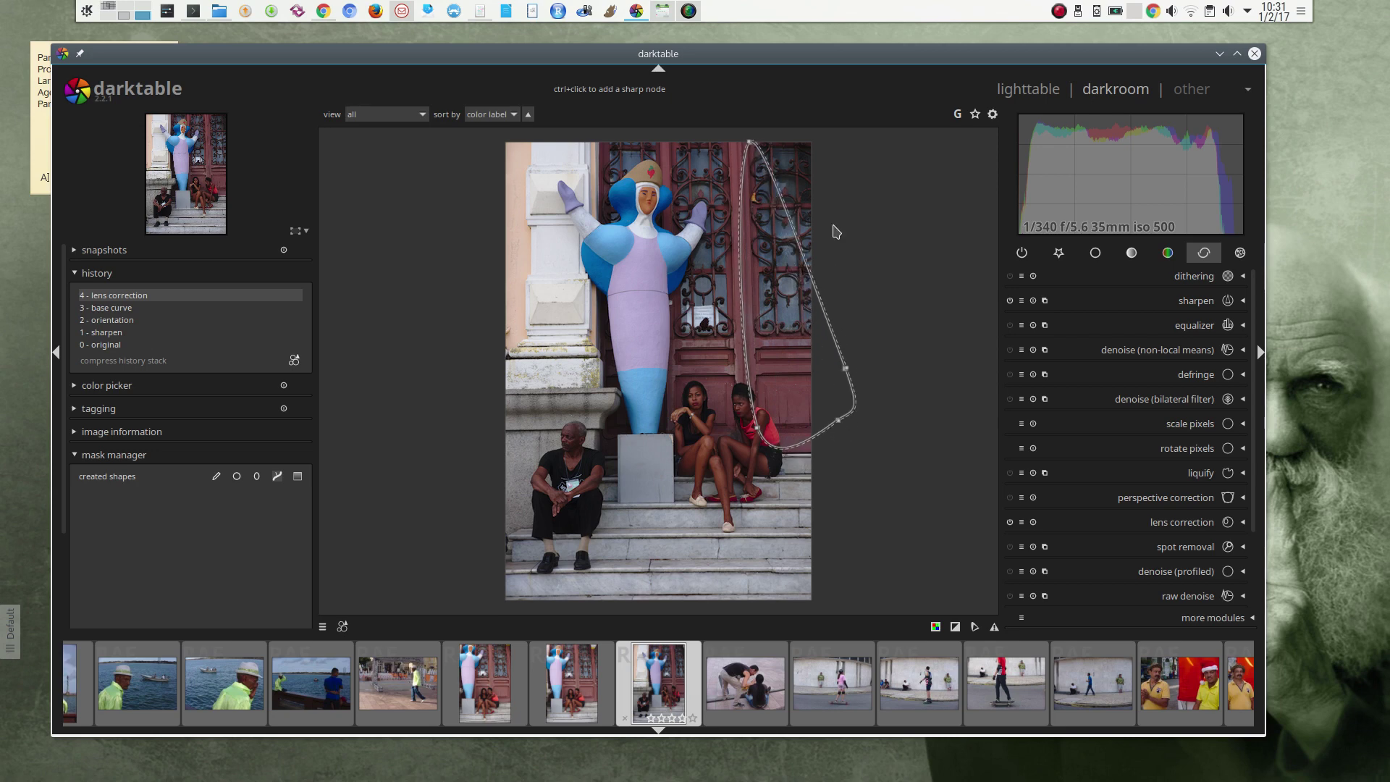
right_click(855, 160)
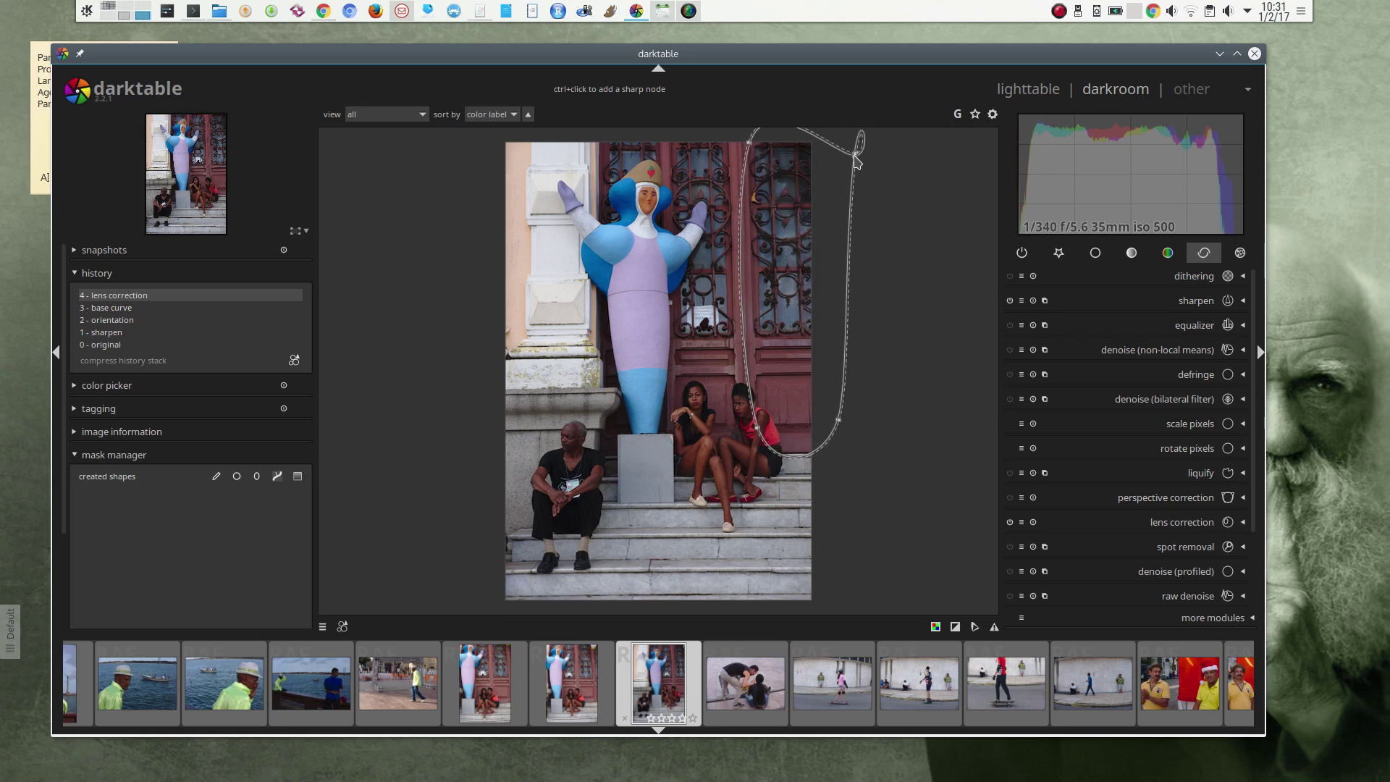
right_click(857, 159)
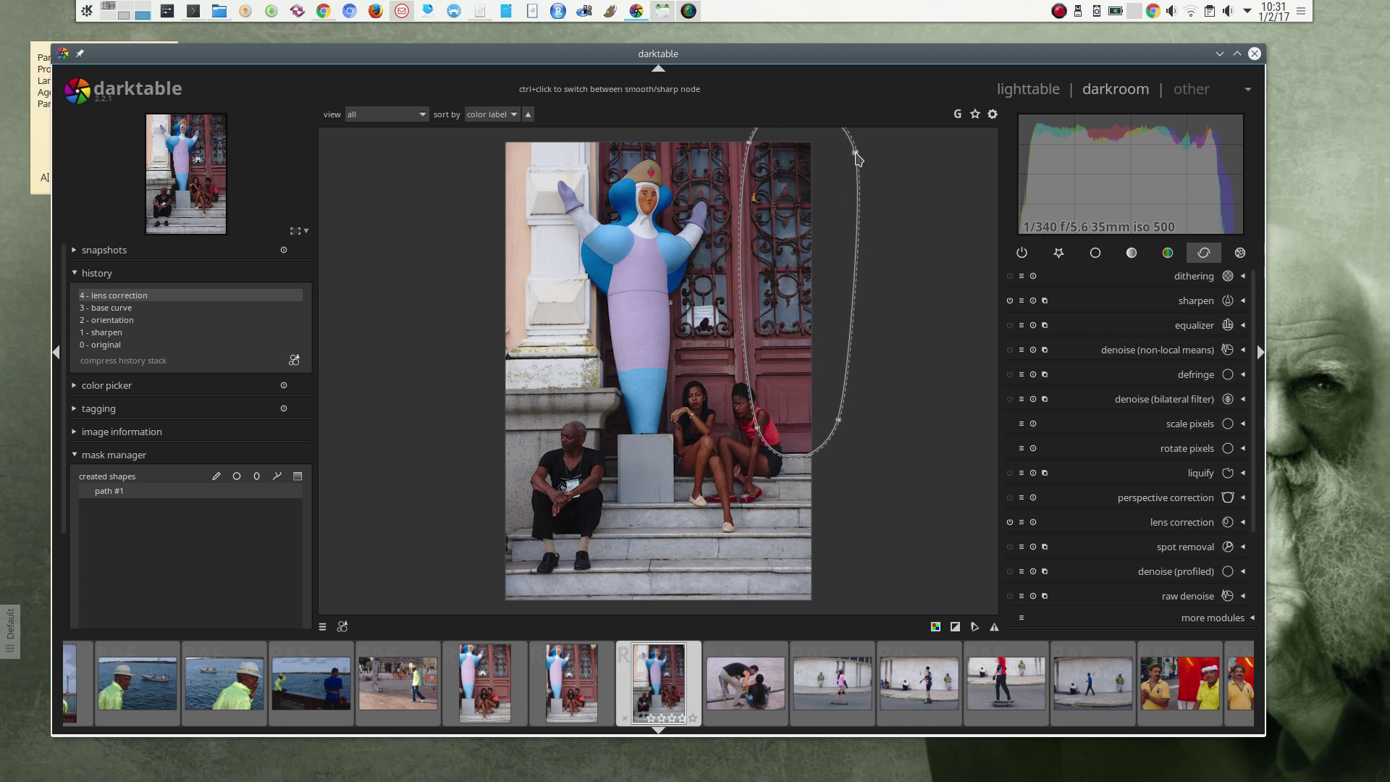
Step: Make the path's upper-right, top-left and lower-right nodes sharp corners
left_click(856, 158)
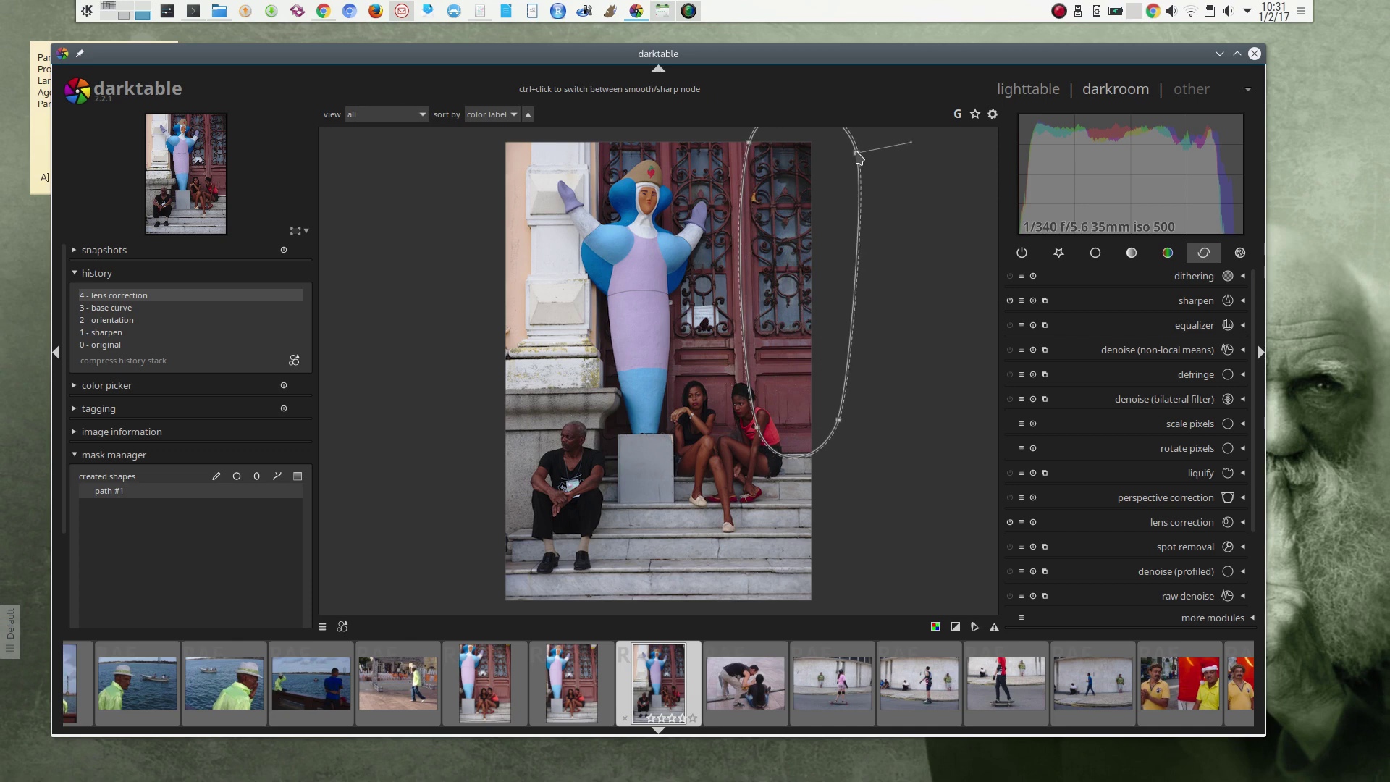
left_click(856, 154, "ctrl")
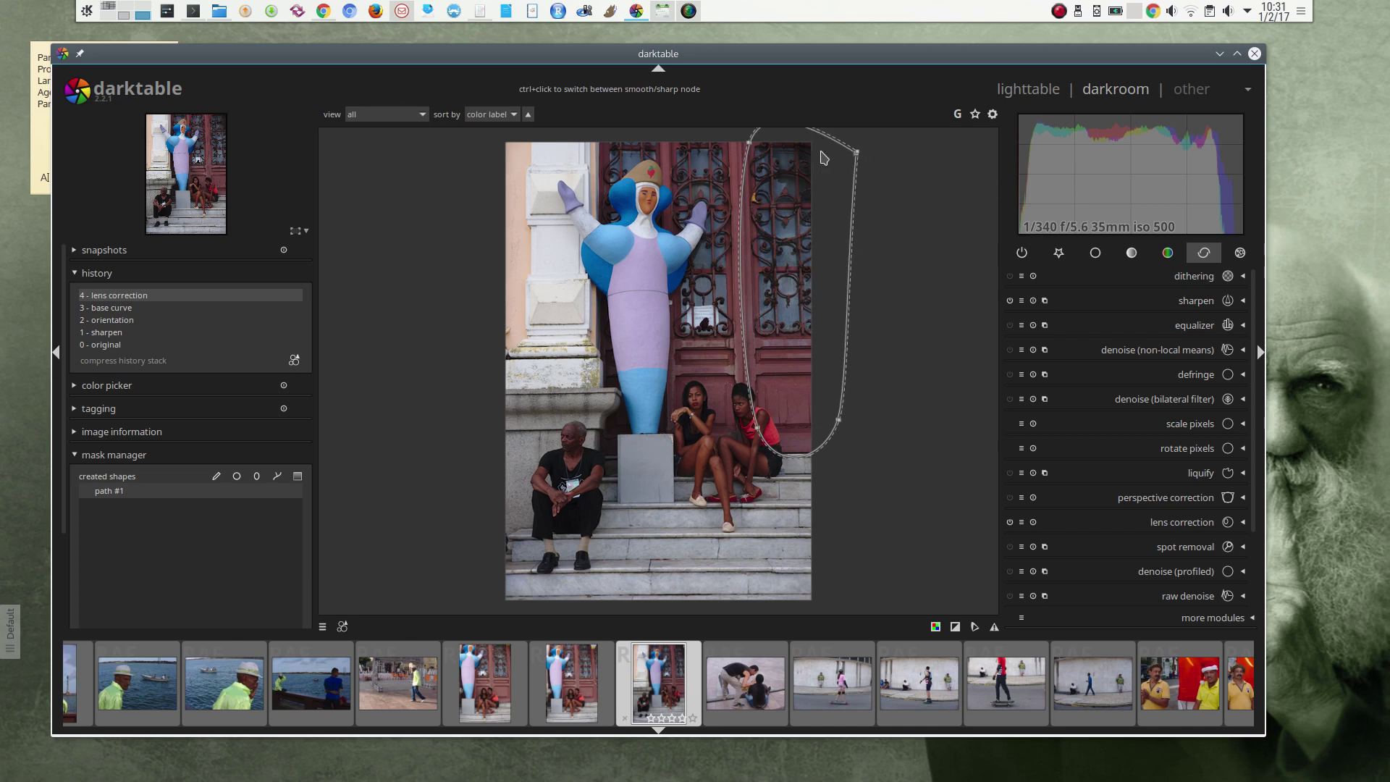
left_click(749, 144, "ctrl")
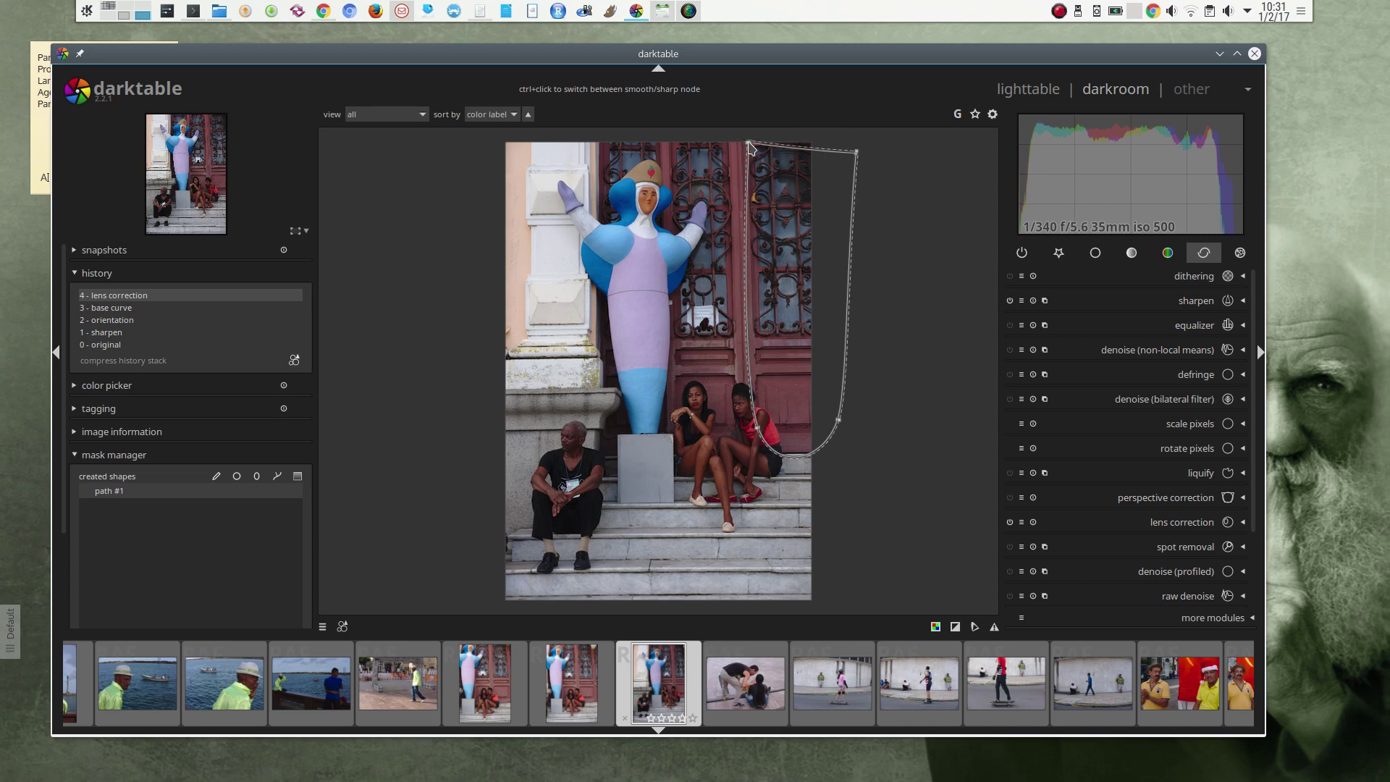
left_click(839, 420, "ctrl")
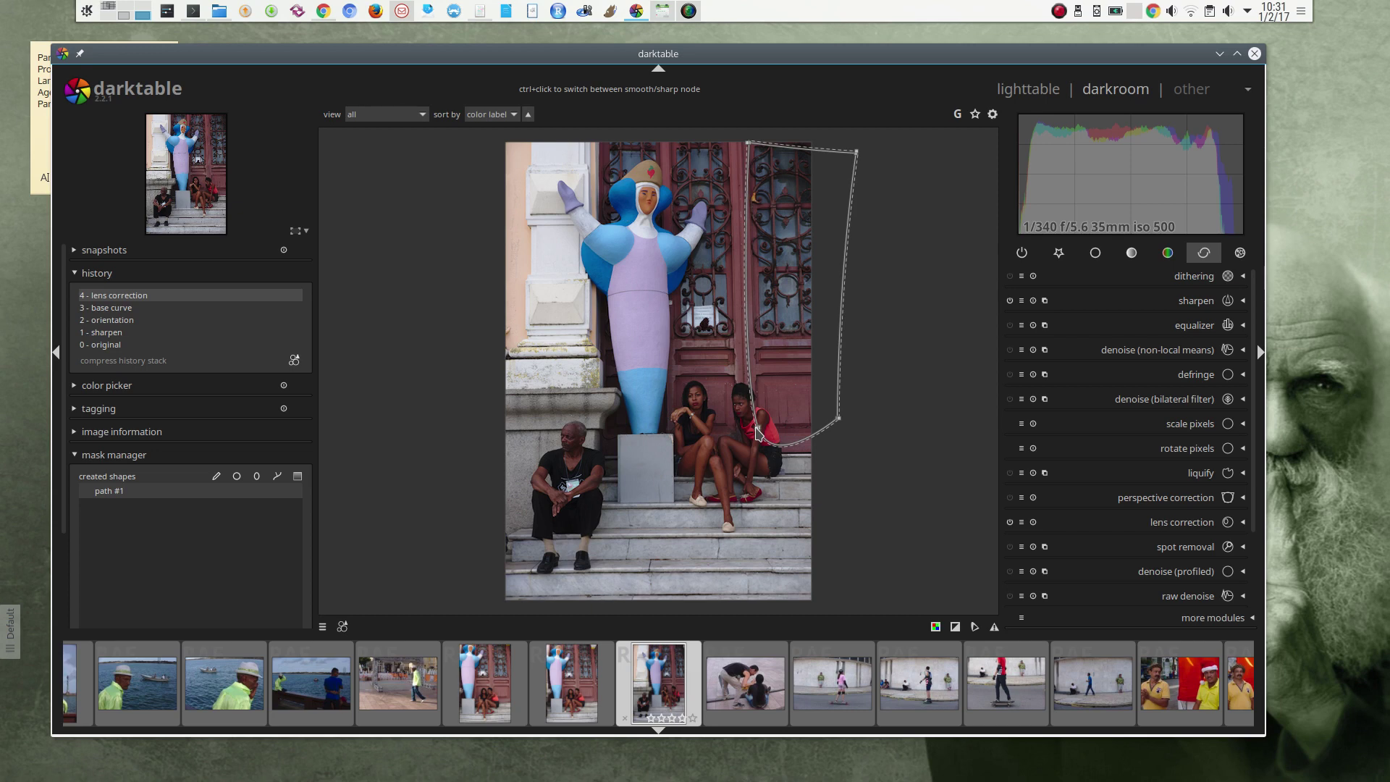
Step: Sharpen the path's lower-left node, turn off lens correction, and compress history at base curve
left_click(757, 428, "ctrl")
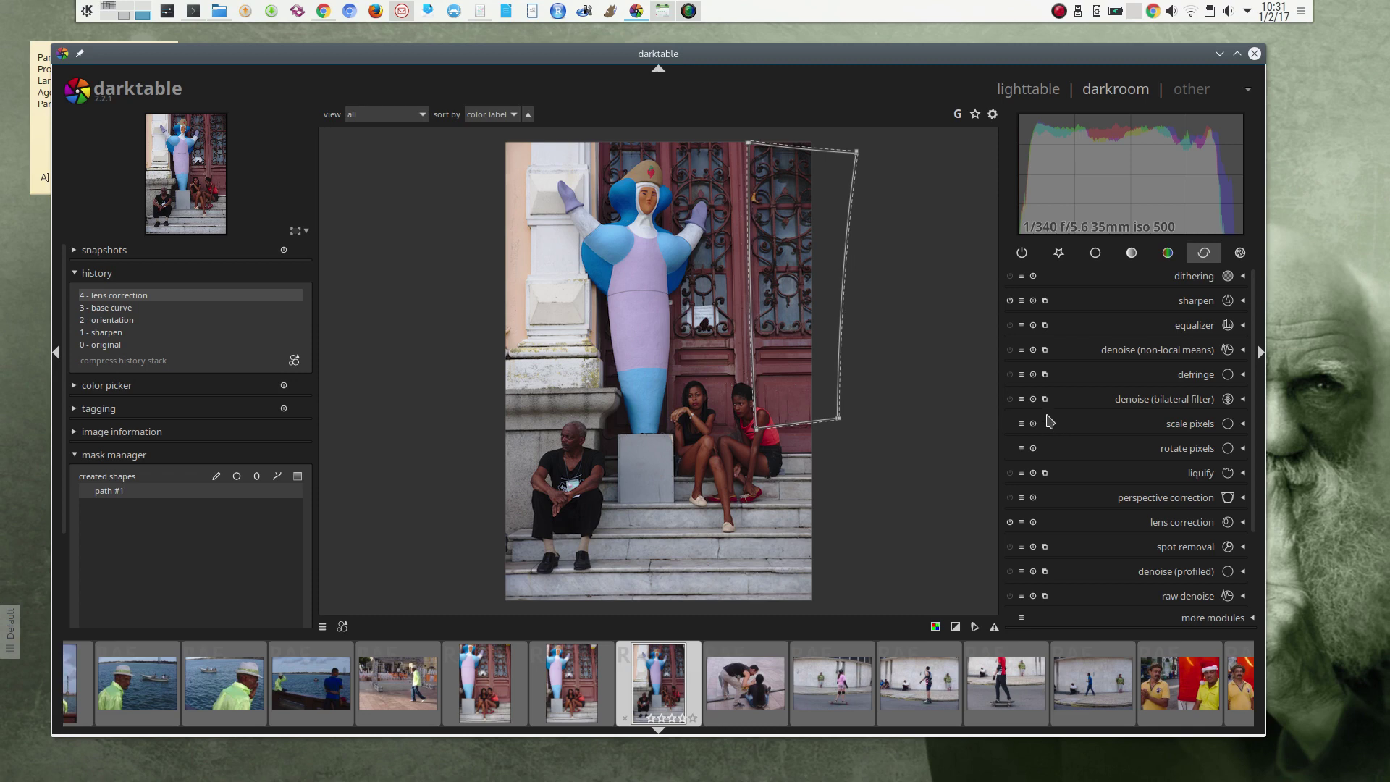
left_click(1008, 522)
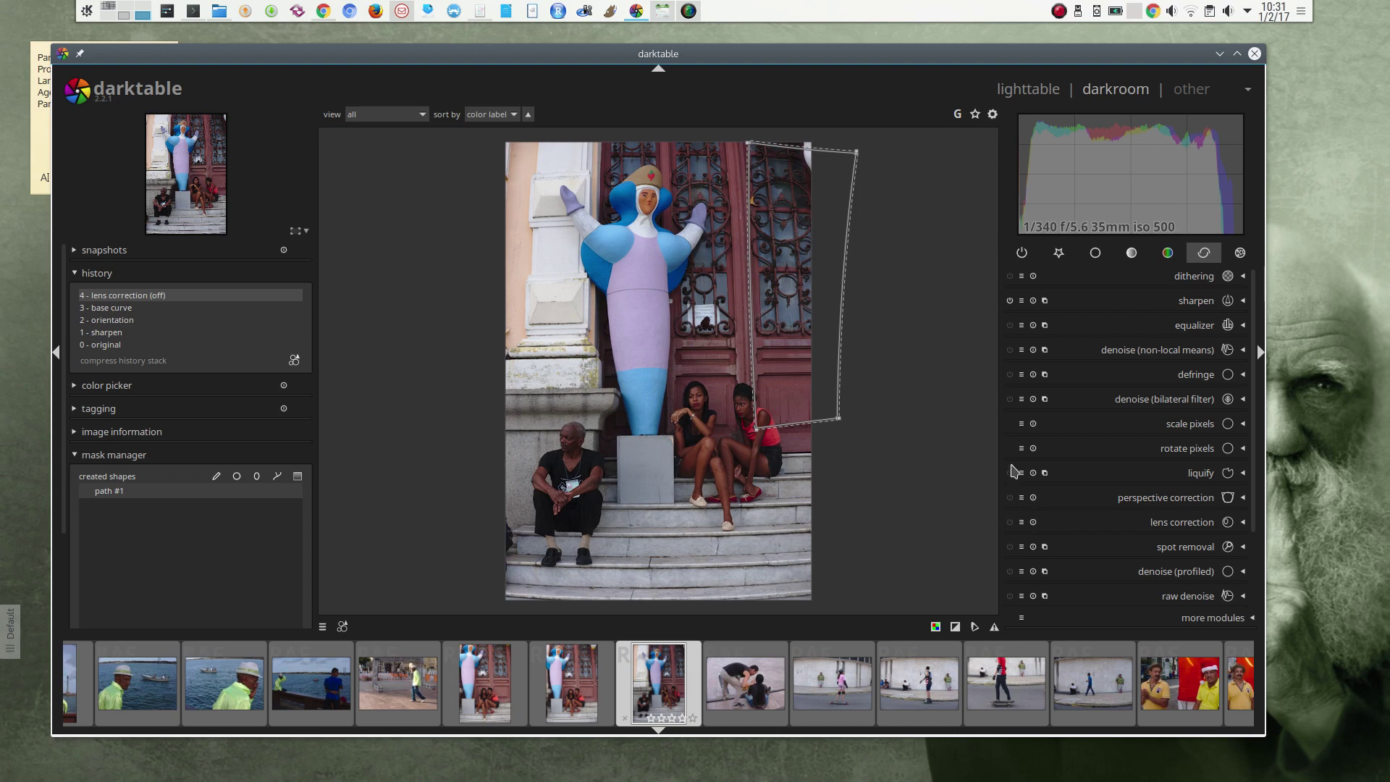
left_click(113, 308)
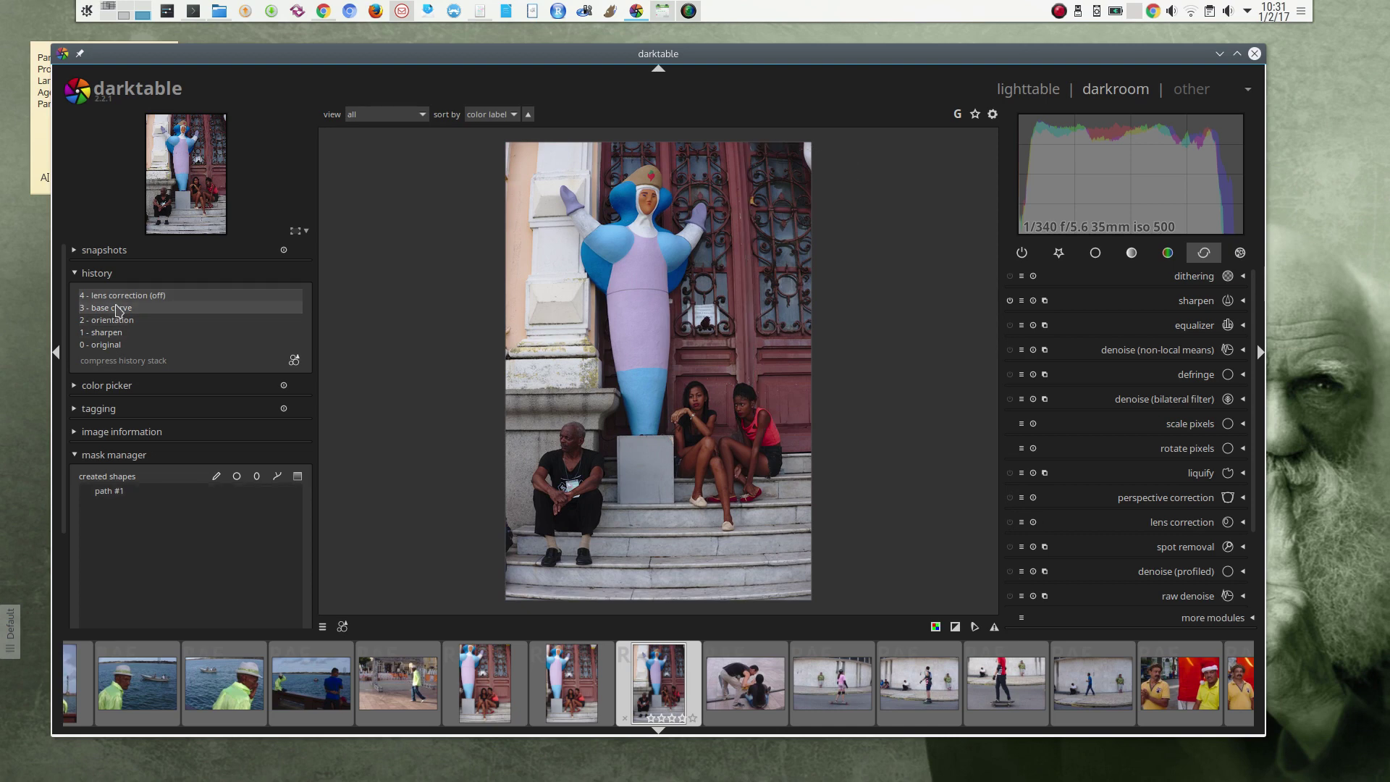
left_click(127, 359)
left_click(101, 273)
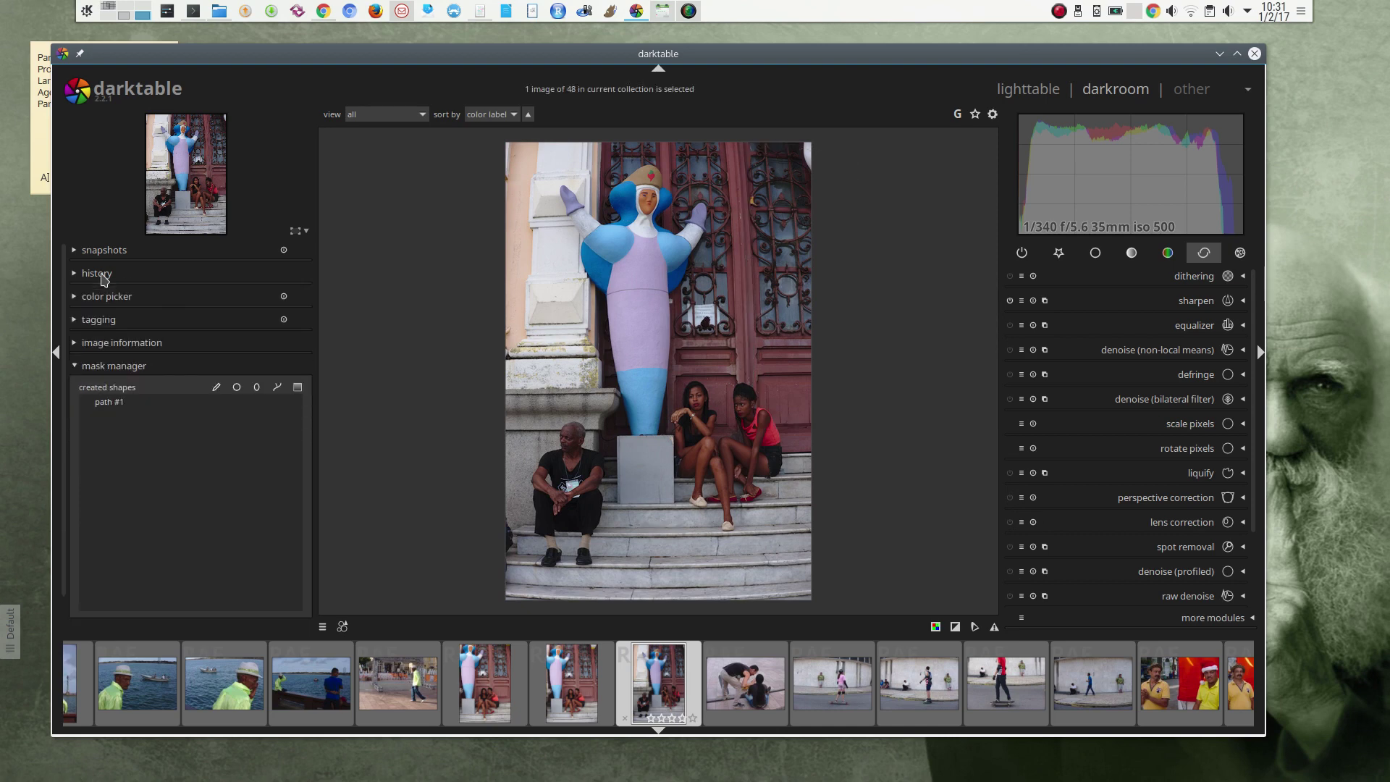